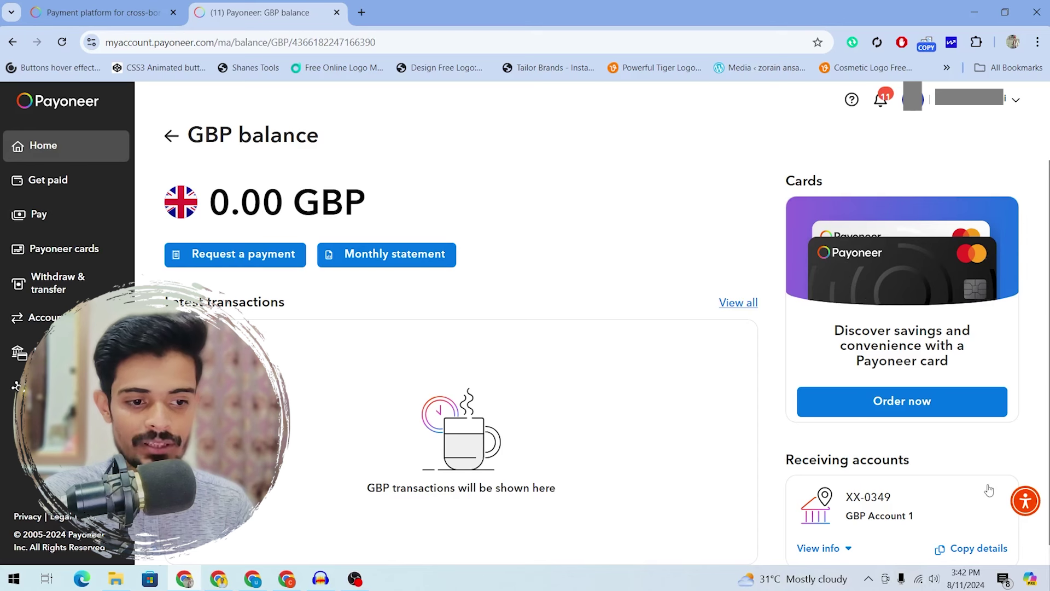
Expand the details of the GBP receiving account in Payoneer and check its bank name.
{"action": "left_click", "coordinate": [989, 490]}
{"action": "scroll", "coordinate": [991, 489], "scroll_direction": "down", "scroll_amount": 4}
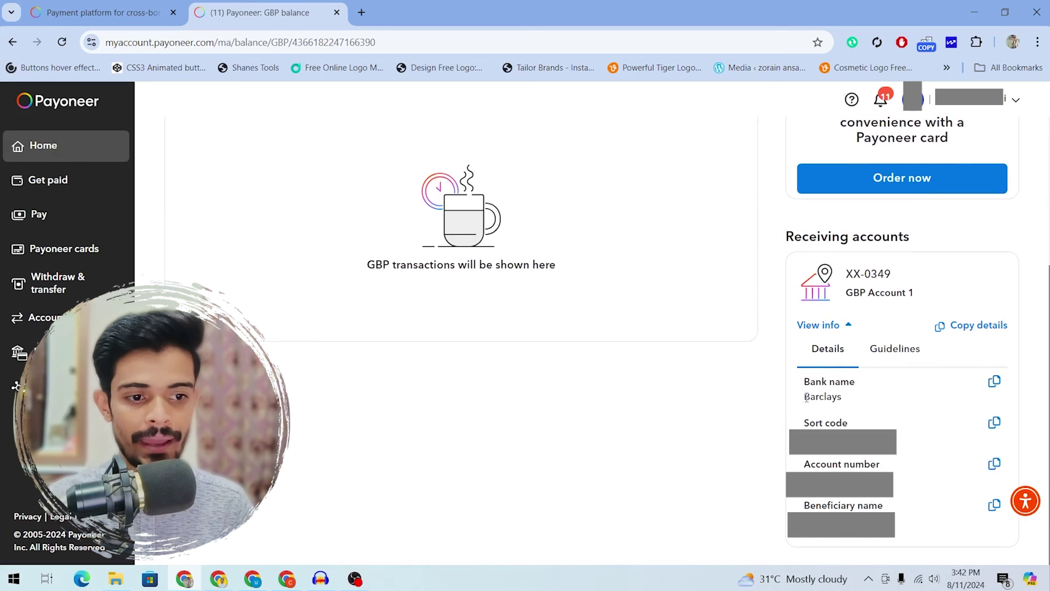
{"action": "left_click_drag", "start_coordinate": [805, 397], "coordinate": [842, 399]}
Switch to PayPal, choose Barclays as the bank and opt to link it a different way.
{"action": "key", "text": "alt+Tab"}
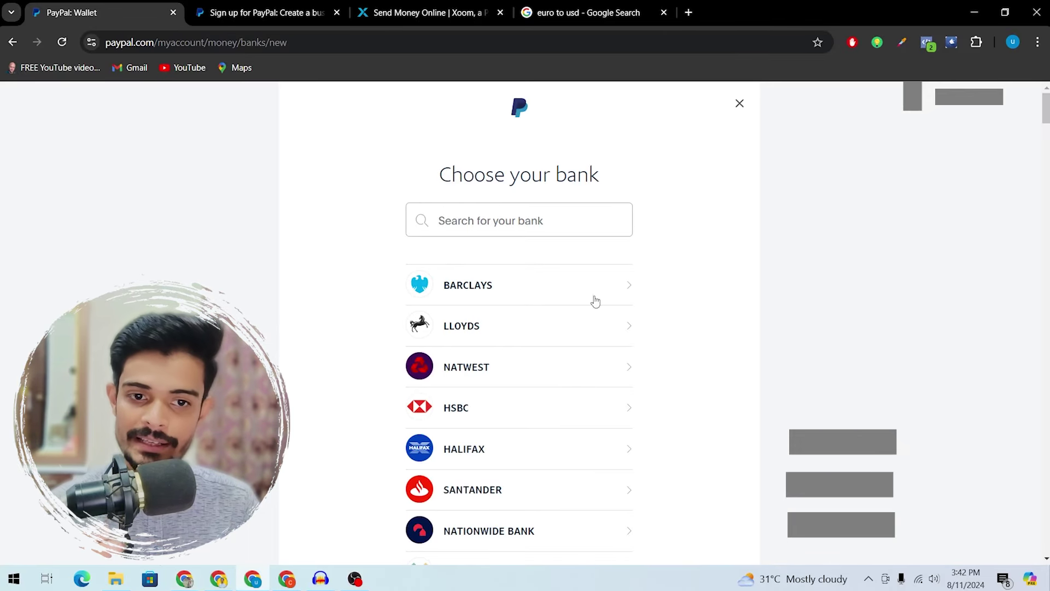
{"action": "left_click", "coordinate": [625, 286]}
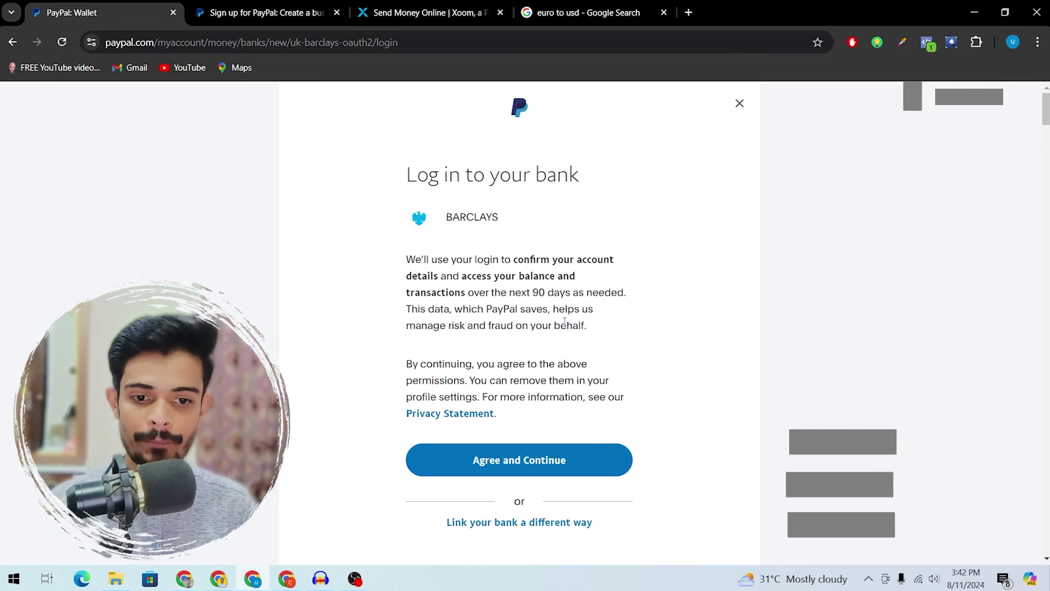
{"action": "left_click", "coordinate": [525, 524]}
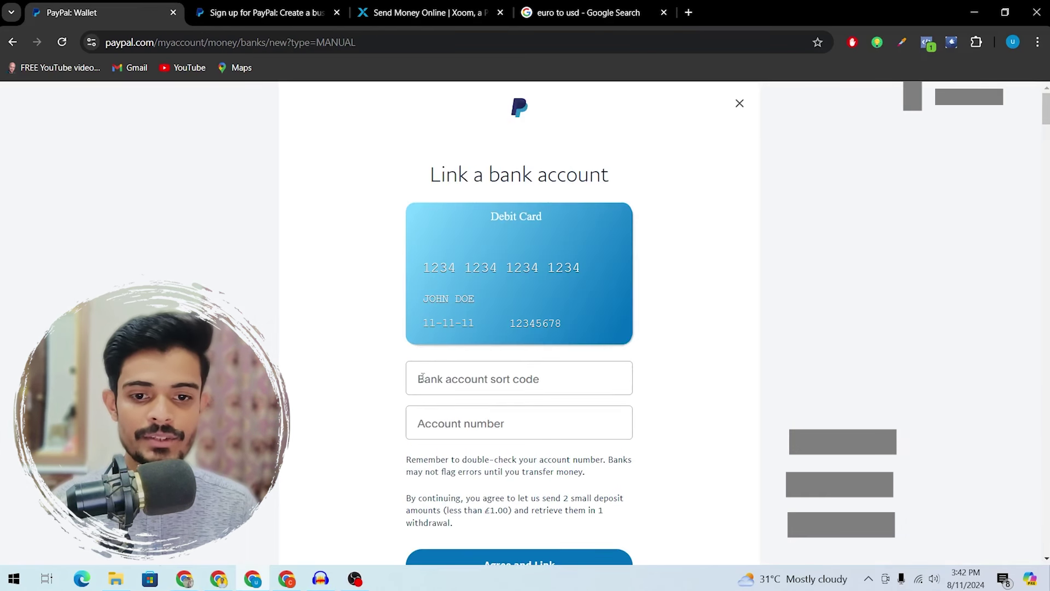
Copy the sort code from the Payoneer GBP account and paste it as PayPal's bank account sort code.
{"action": "left_click", "coordinate": [422, 378]}
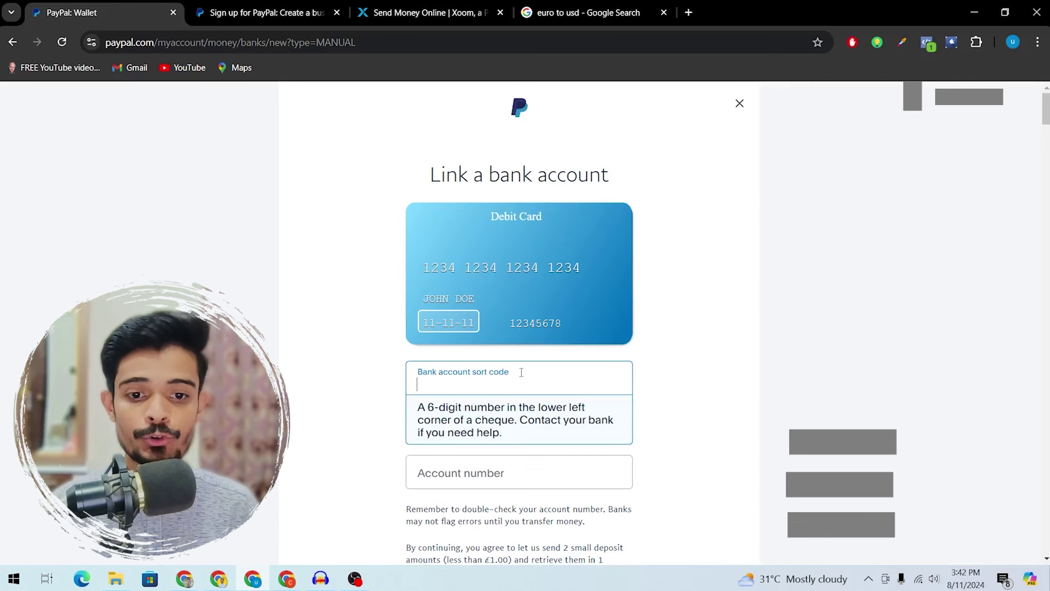
{"action": "key", "text": "alt+Tab"}
{"action": "left_click_drag", "start_coordinate": [805, 425], "coordinate": [1031, 446]}
{"action": "left_click", "coordinate": [992, 424]}
{"action": "key", "text": "alt+Tab"}
{"action": "left_click", "coordinate": [597, 364]}
{"action": "key", "text": "ctrl+v"}
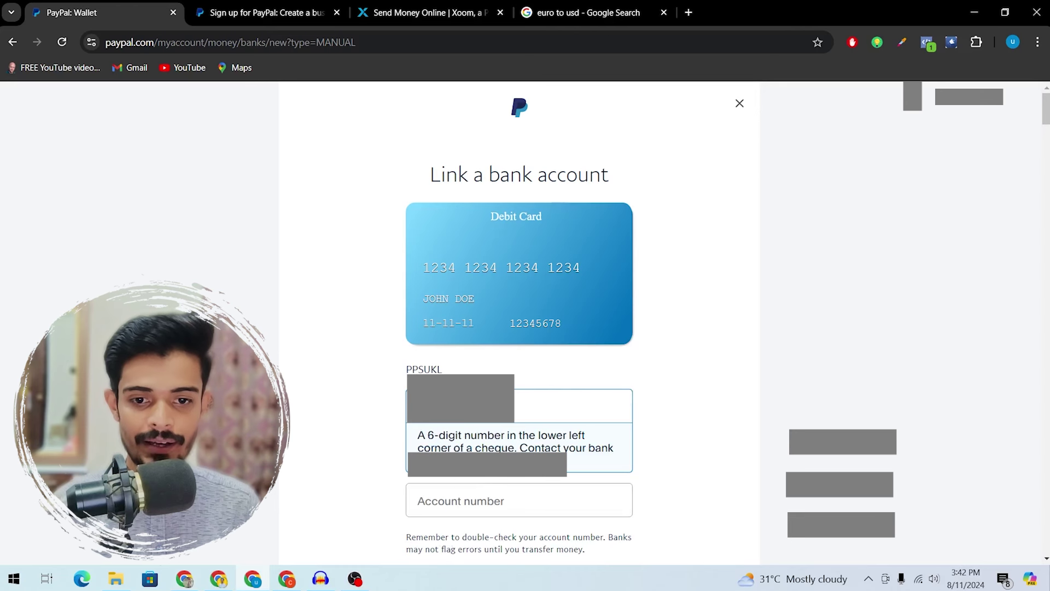
Copy the account number from the Payoneer GBP account and paste it into PayPal's account number field.
{"action": "left_click", "coordinate": [475, 490]}
{"action": "left_click", "coordinate": [474, 481]}
{"action": "key", "text": "alt+Tab"}
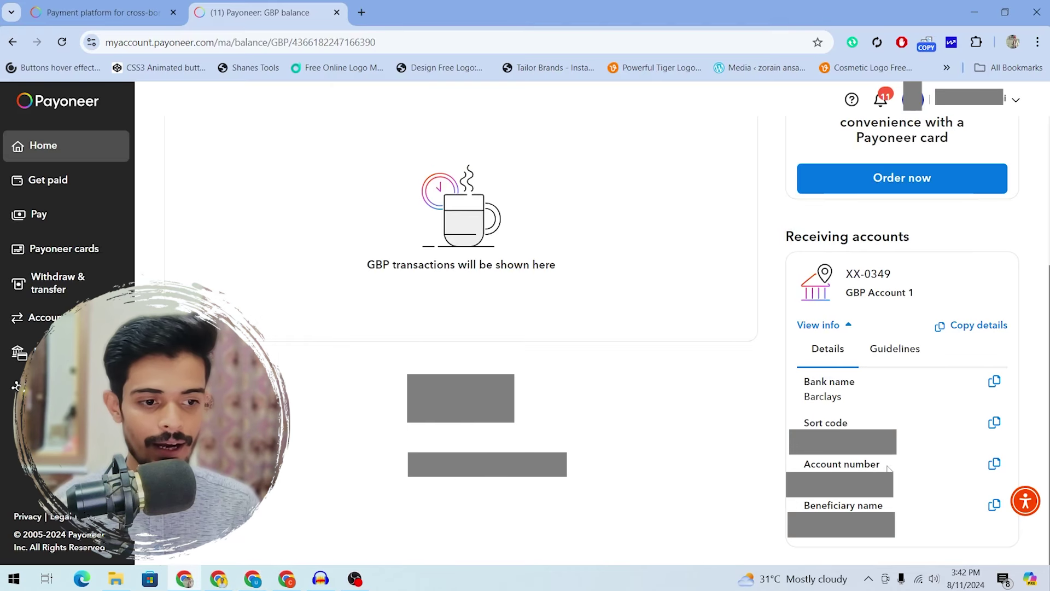
{"action": "left_click", "coordinate": [994, 463]}
{"action": "key", "text": "alt+Tab"}
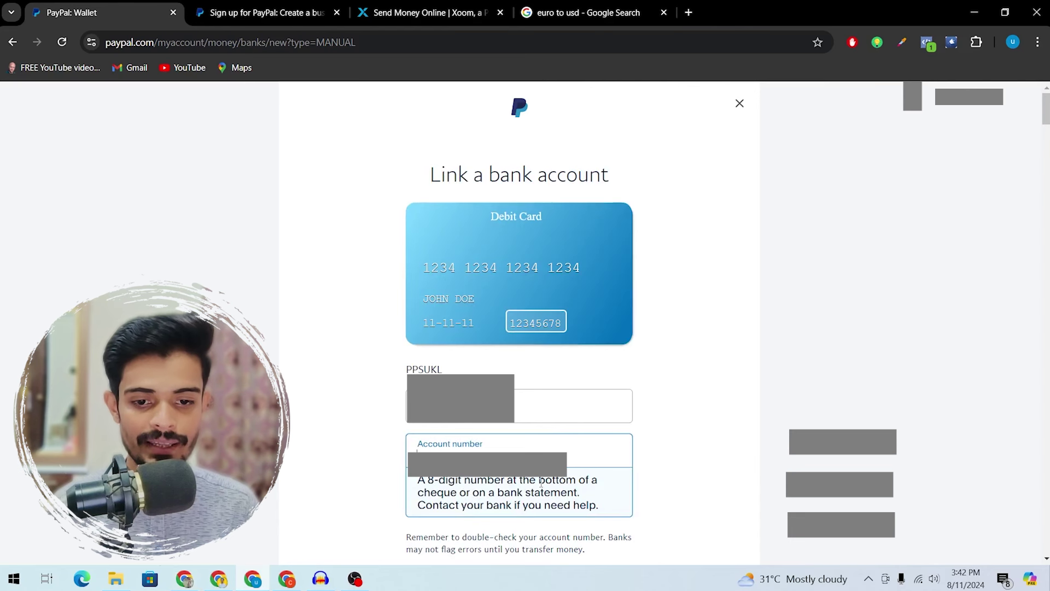
{"action": "key", "text": "ctrl+v"}
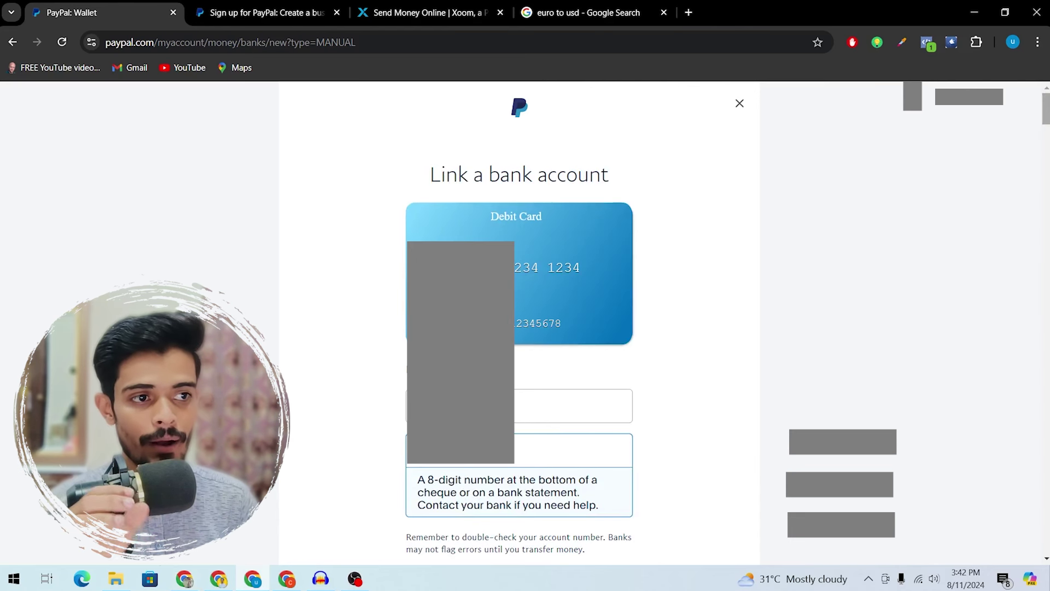
Try to link the Payoneer bank account by agreeing to the terms, and close the linking form.
{"action": "scroll", "coordinate": [566, 484], "scroll_direction": "down", "scroll_amount": 3}
{"action": "left_click", "coordinate": [566, 484]}
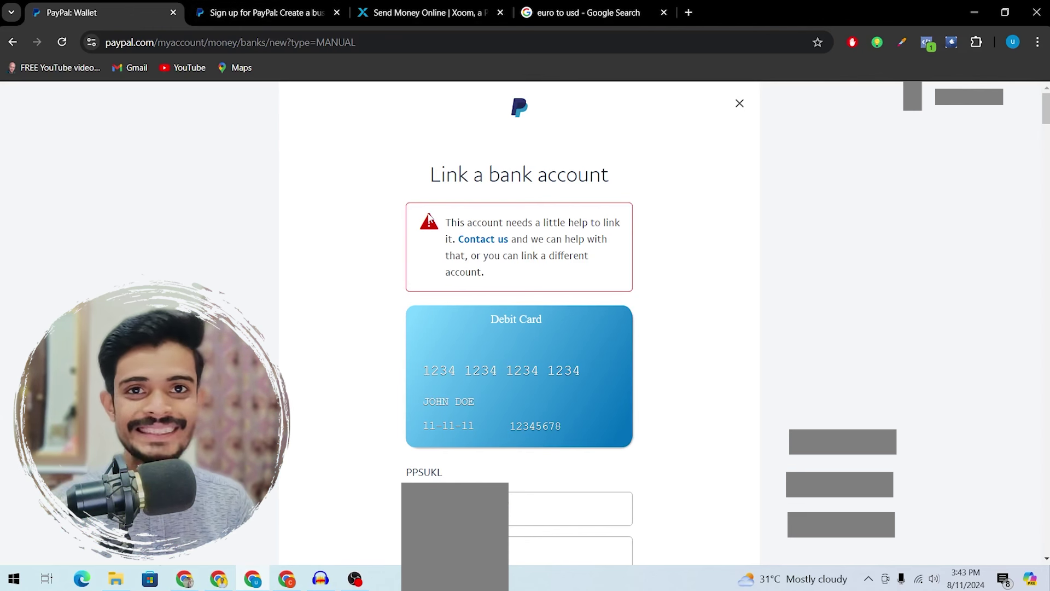
{"action": "left_click", "coordinate": [739, 104]}
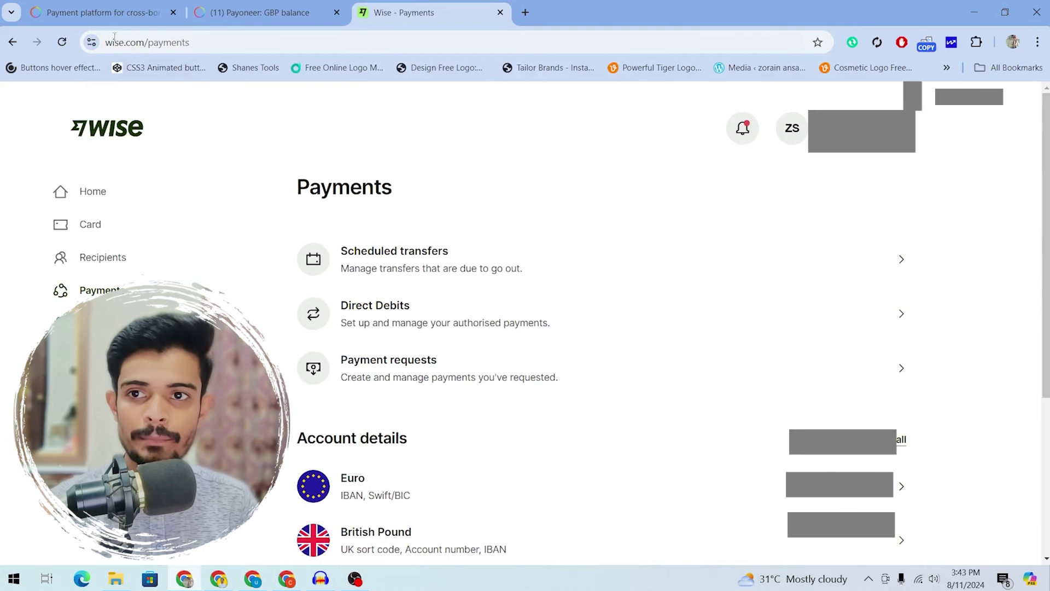
Open the British Pound account details on the Wise payments page.
{"action": "left_click", "coordinate": [115, 37]}
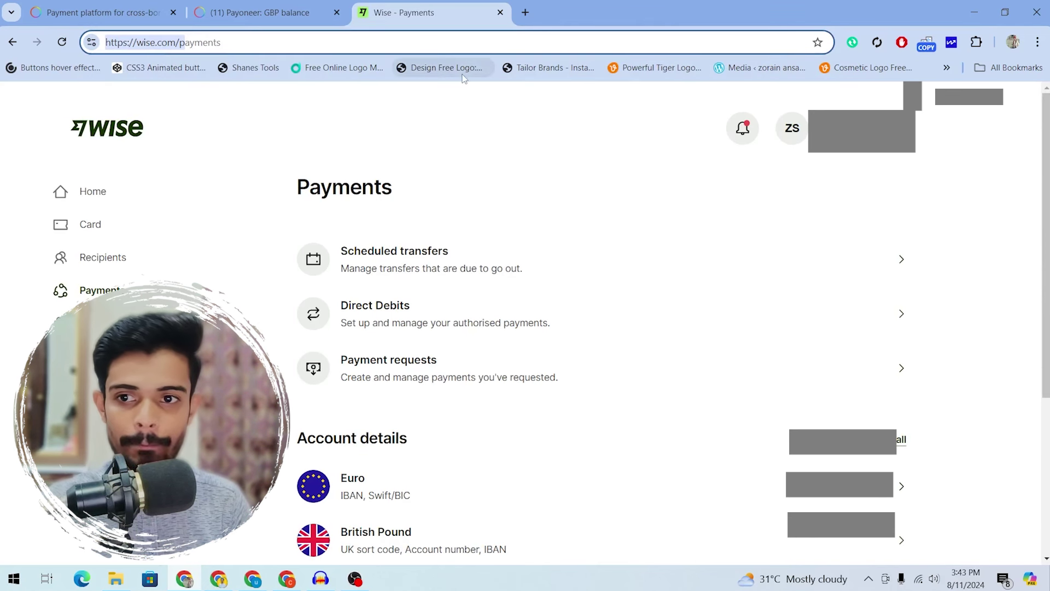
{"action": "scroll", "coordinate": [376, 363], "scroll_direction": "down", "scroll_amount": 2}
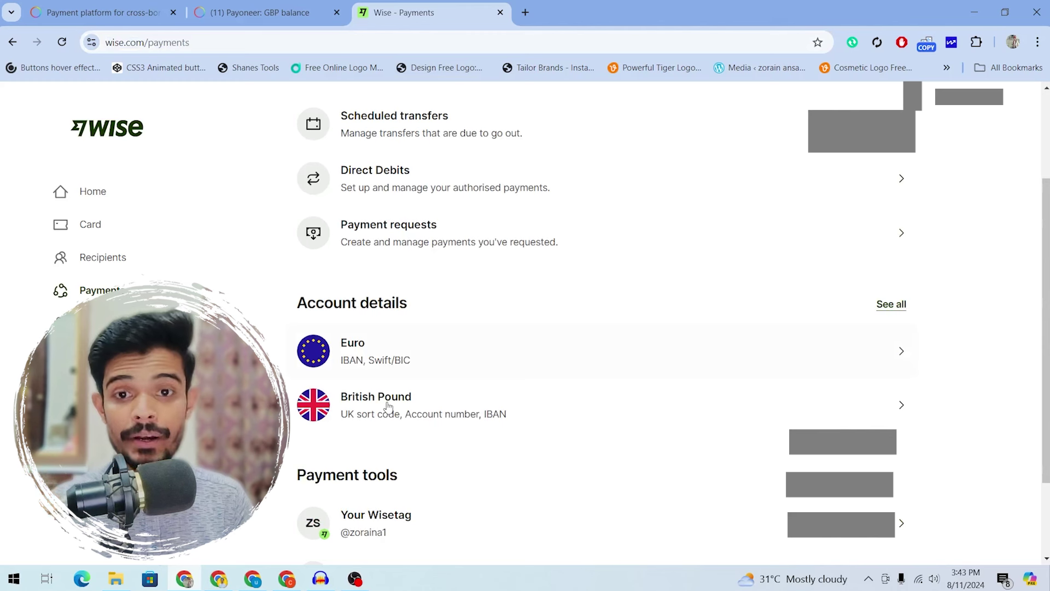
{"action": "left_click", "coordinate": [910, 409]}
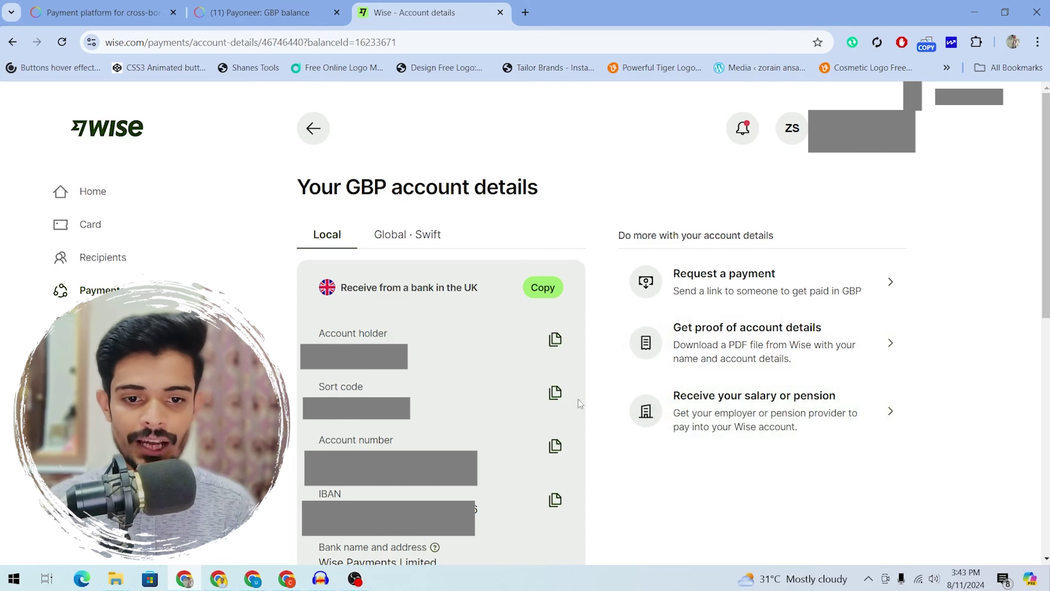
Copy the sort code of the Wise GBP account and return to the PayPal wallet page.
{"action": "left_click", "coordinate": [556, 398]}
{"action": "key", "text": "alt+Tab"}
{"action": "key", "text": "alt+Tab"}
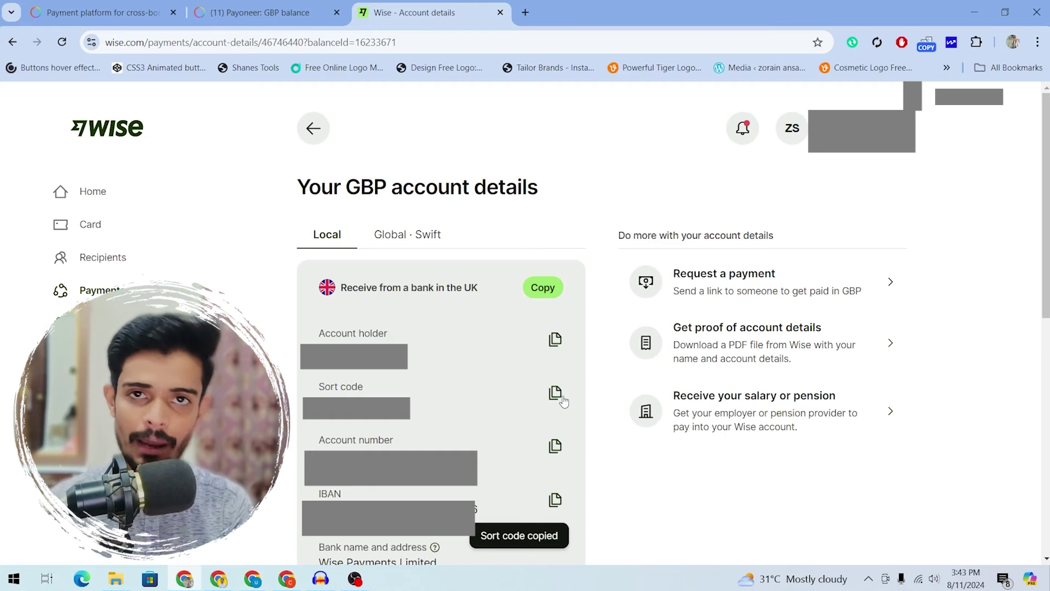
{"action": "key", "text": "alt+Tab"}
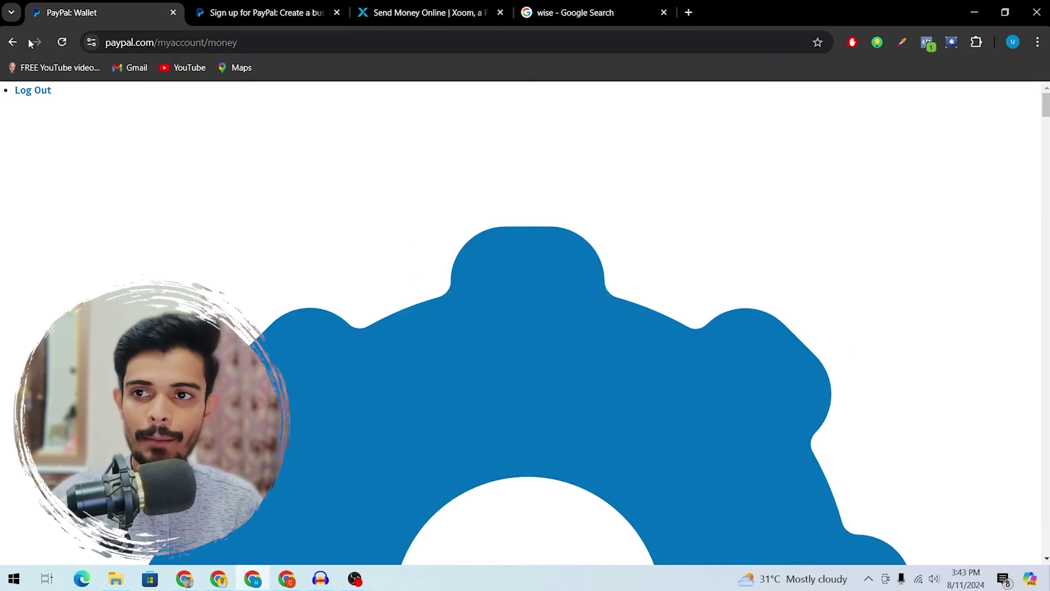
{"action": "left_click", "coordinate": [13, 41]}
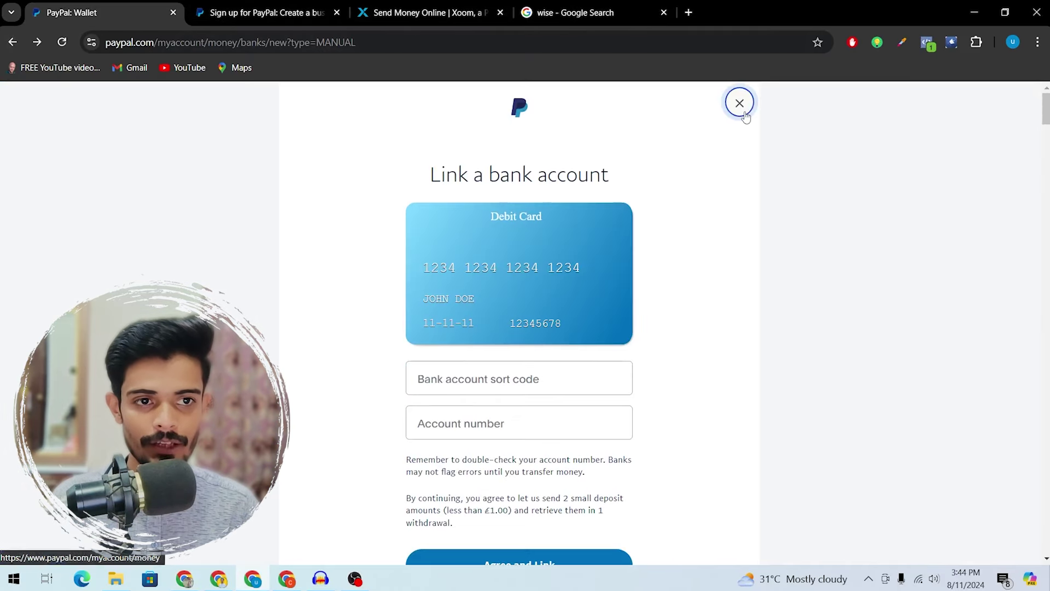
{"action": "left_click", "coordinate": [738, 103]}
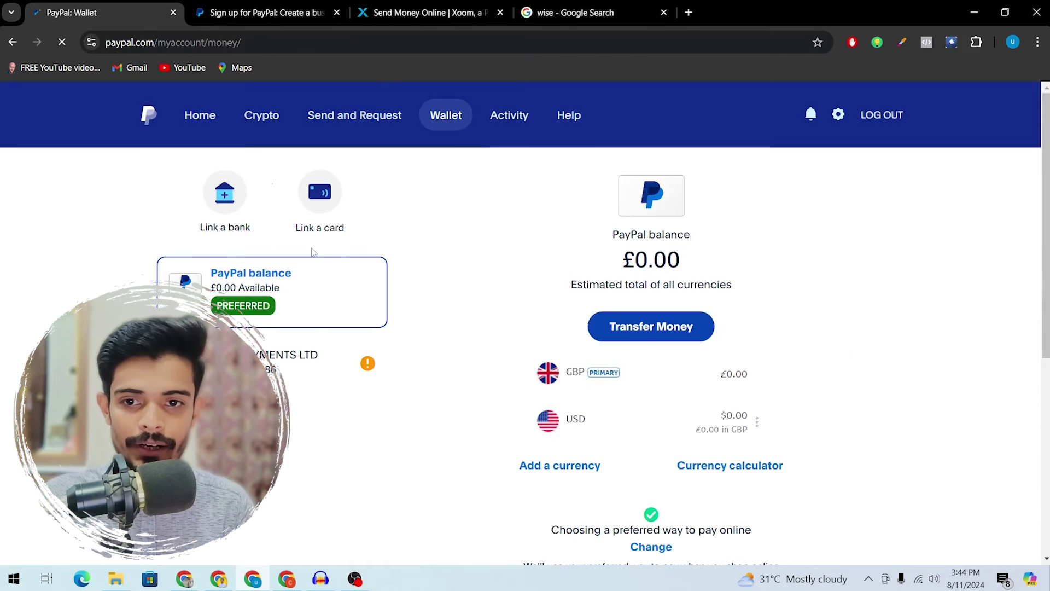
Start linking a bank, search for "wise" and choose to enter the bank details manually.
{"action": "left_click", "coordinate": [225, 196]}
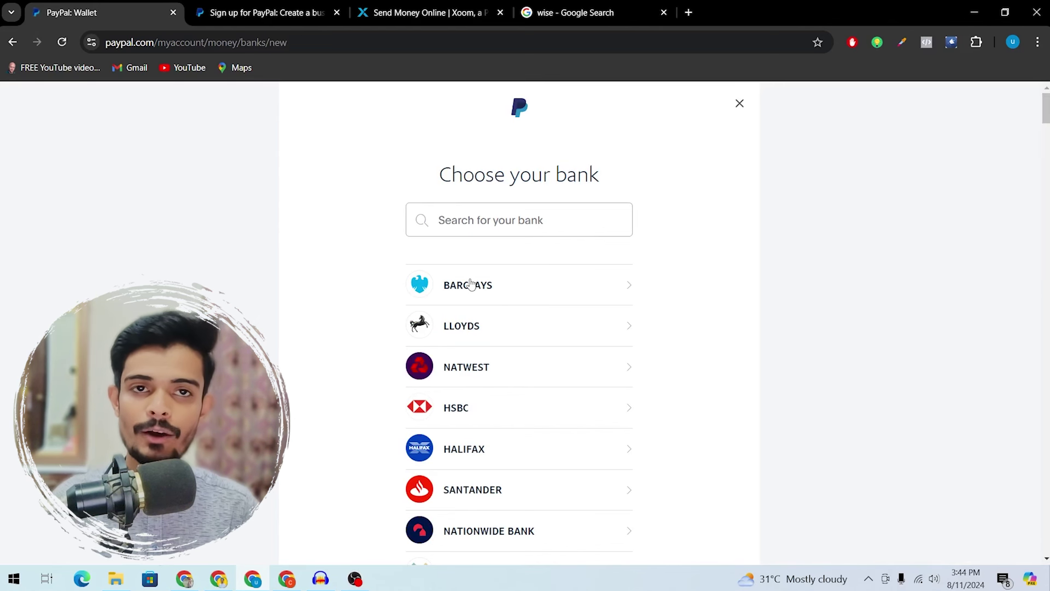
{"action": "left_click", "coordinate": [618, 219]}
{"action": "type", "text": "w"}
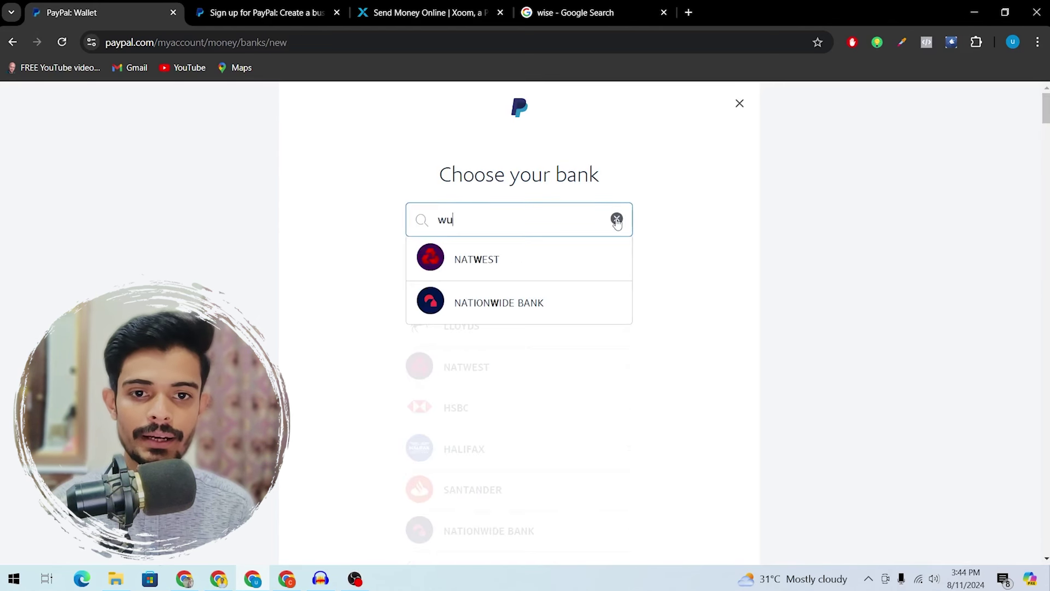
{"action": "type", "text": "ise"}
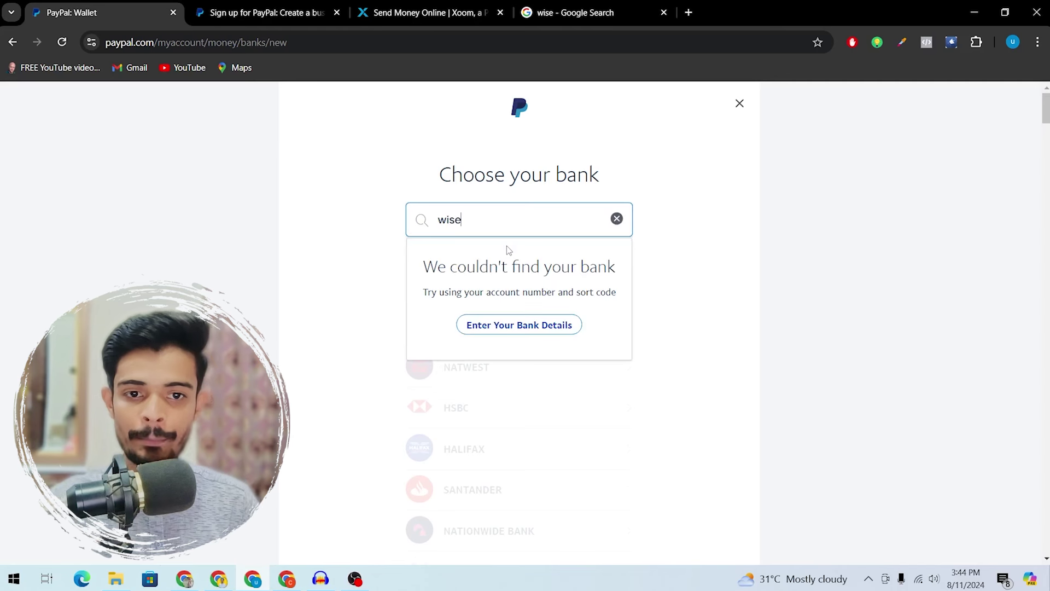
{"action": "left_click", "coordinate": [504, 326]}
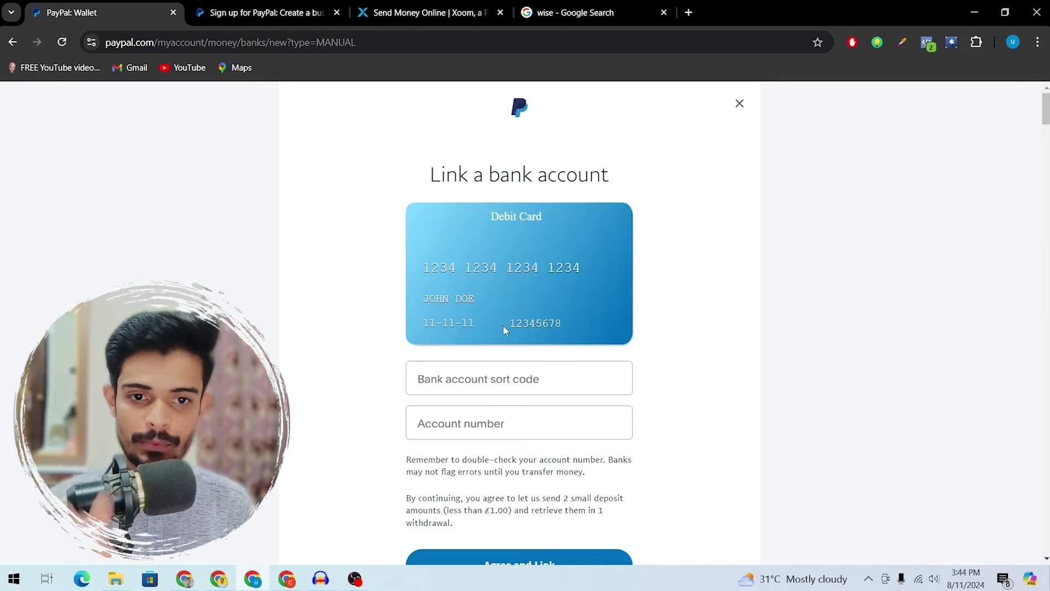
Copy the sort code from the Wise GBP account into PayPal's sort code field and check the recognised bank name.
{"action": "left_click", "coordinate": [503, 379]}
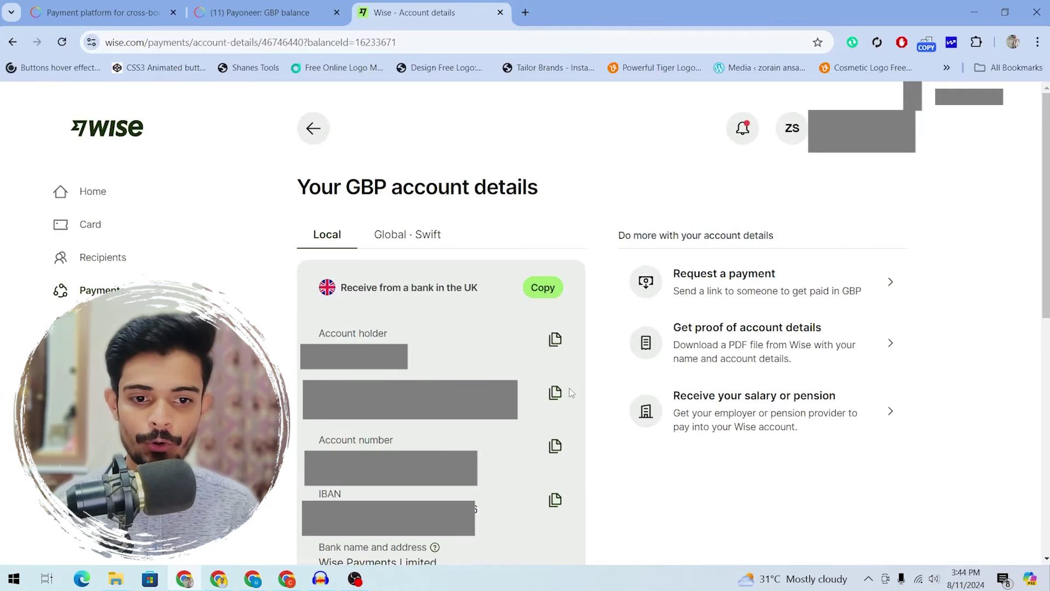
{"action": "left_click", "coordinate": [555, 392]}
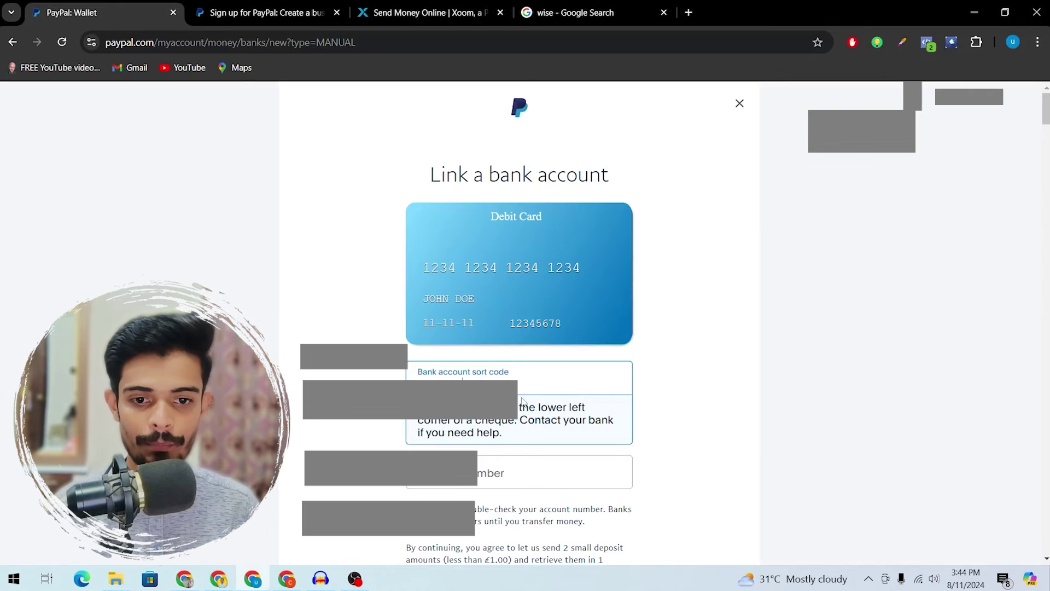
{"action": "key", "text": "ctrl+v"}
{"action": "left_click_drag", "start_coordinate": [411, 370], "coordinate": [503, 371]}
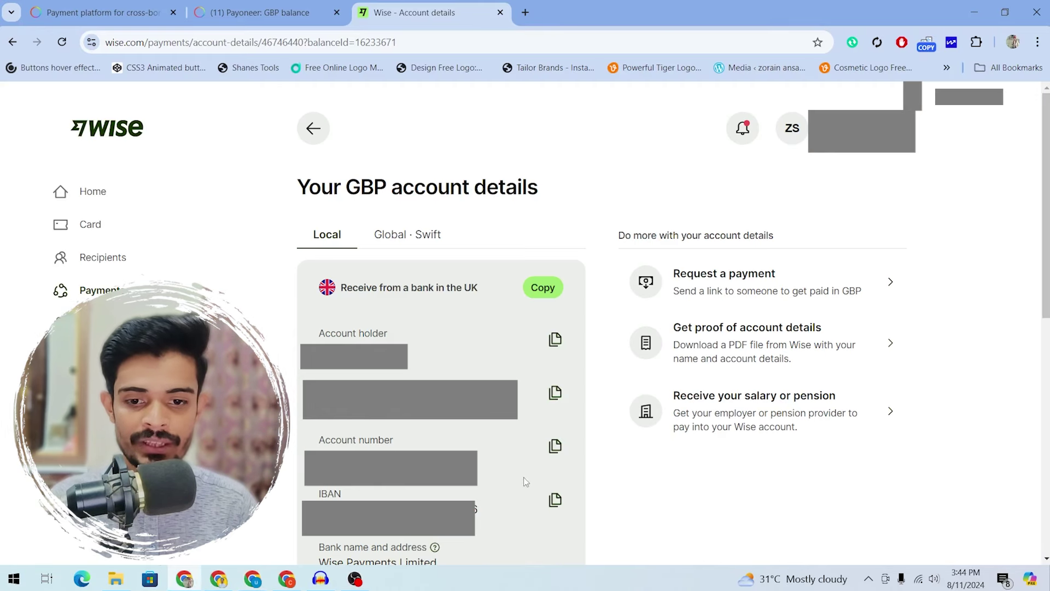
Copy the Wise GBP account number into PayPal's account number field, and agree to link the account.
{"action": "left_click", "coordinate": [555, 446]}
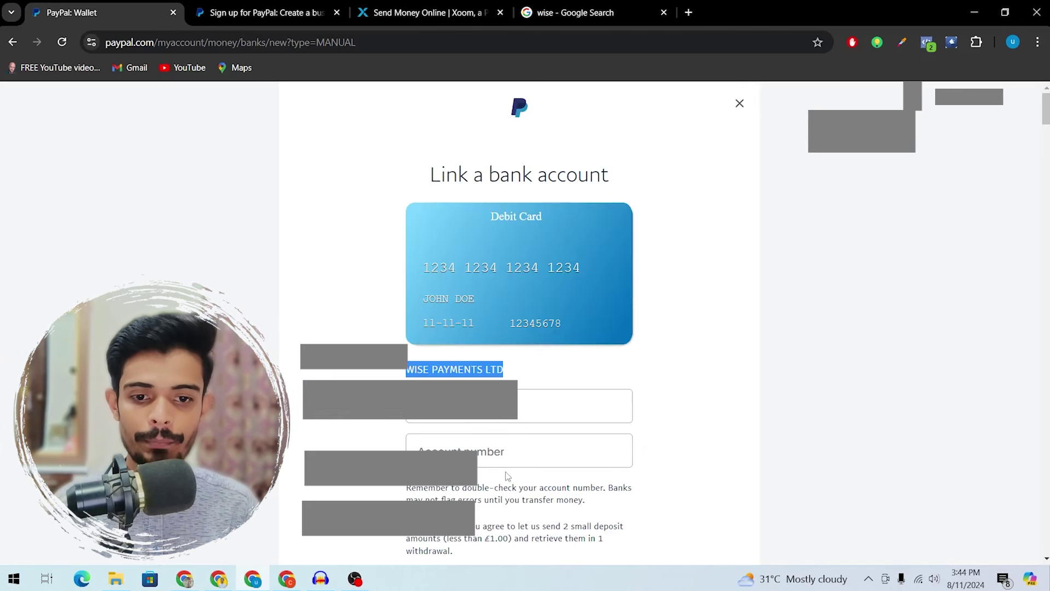
{"action": "left_click", "coordinate": [504, 453]}
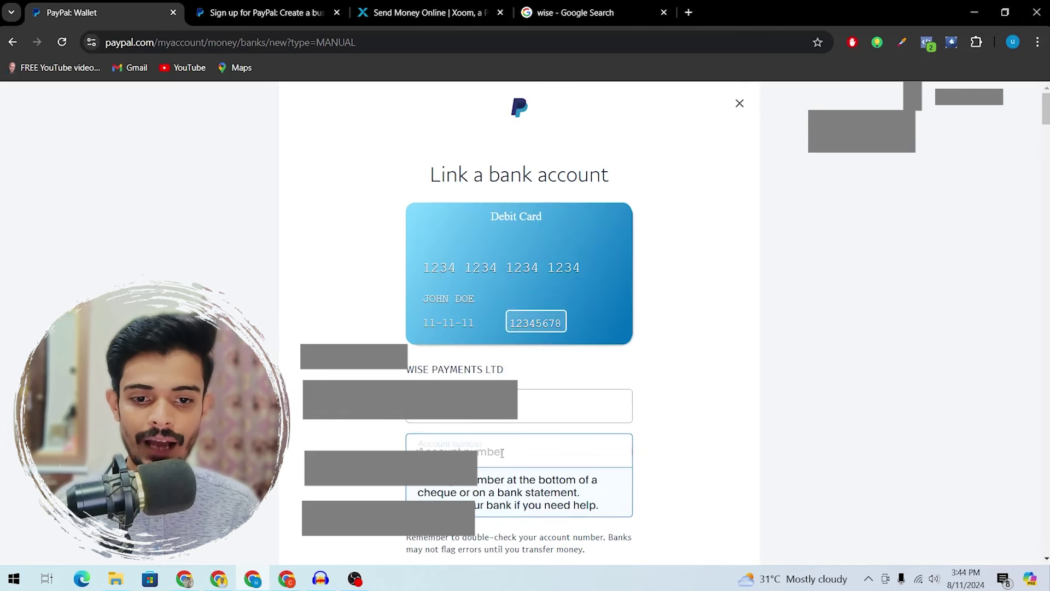
{"action": "scroll", "coordinate": [1046, 125], "scroll_direction": "down", "scroll_amount": 5}
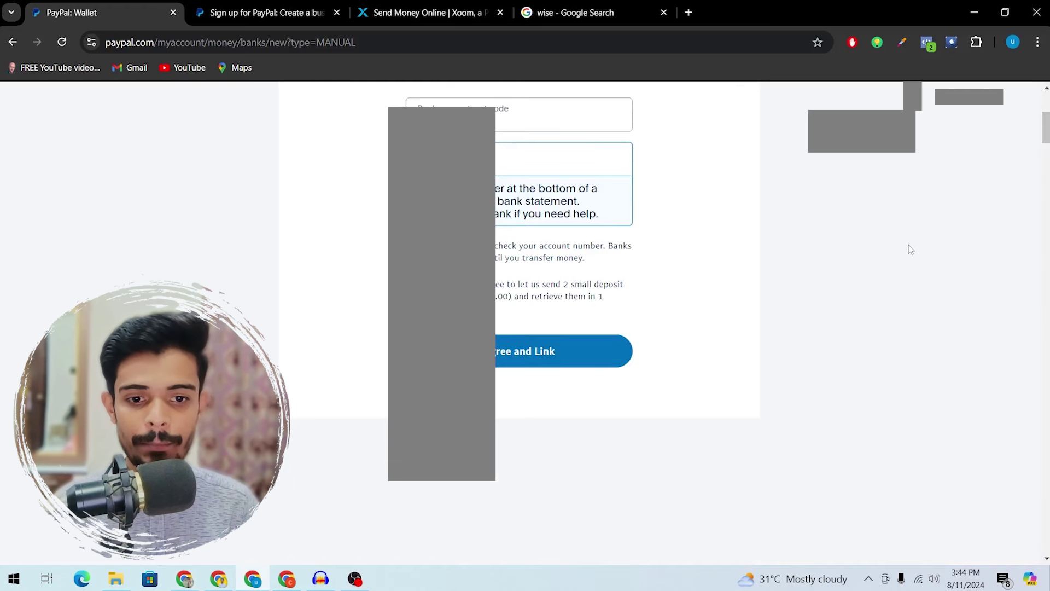
{"action": "left_click", "coordinate": [580, 345]}
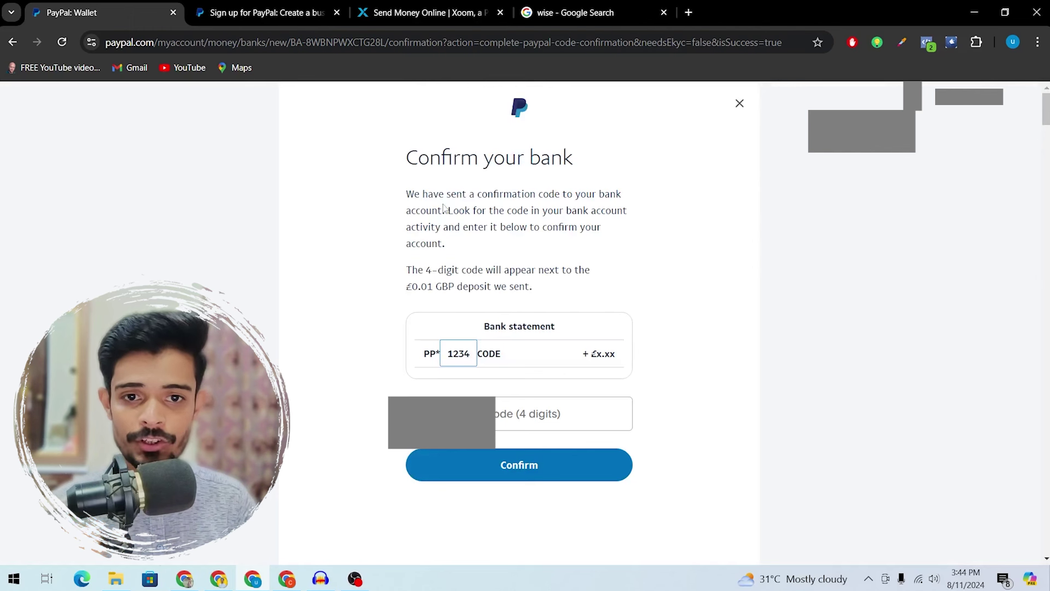
Read the instructions on finding the 4-digit confirmation code and activate the code field.
{"action": "left_click_drag", "start_coordinate": [407, 197], "coordinate": [534, 208]}
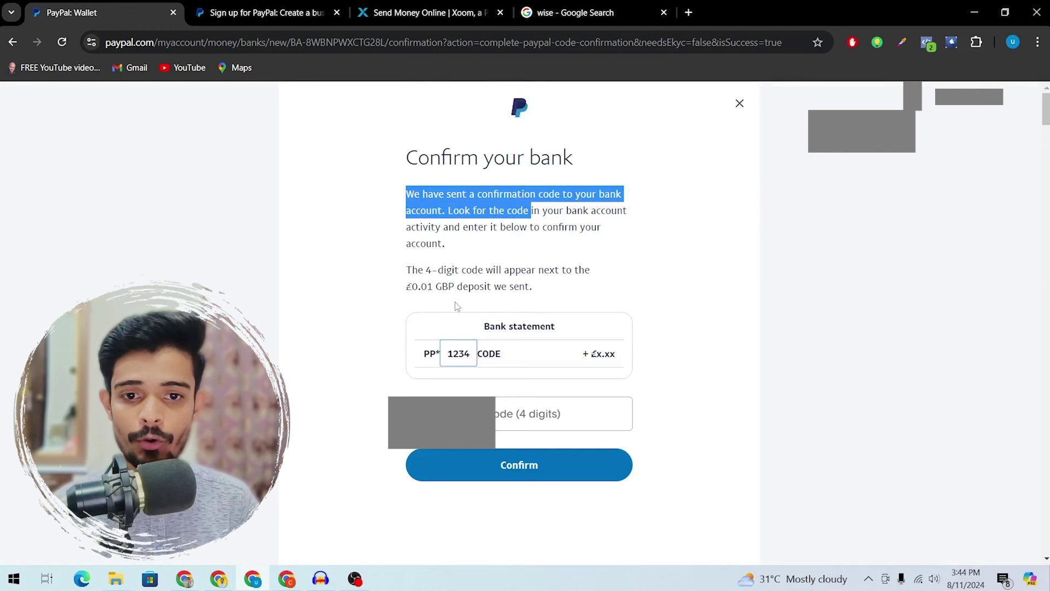
{"action": "left_click_drag", "start_coordinate": [427, 287], "coordinate": [469, 293]}
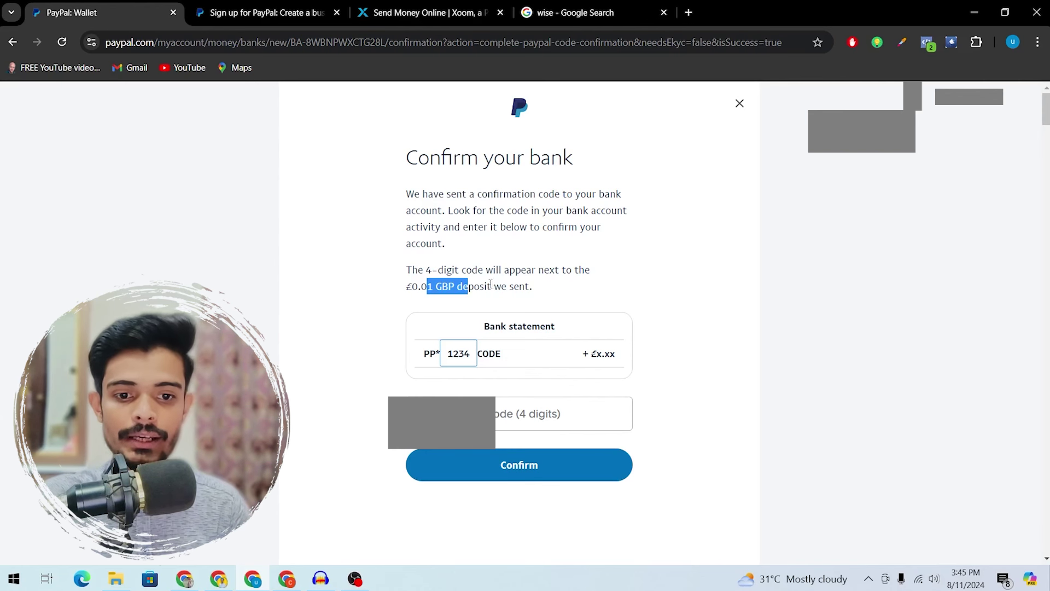
{"action": "left_click", "coordinate": [515, 422]}
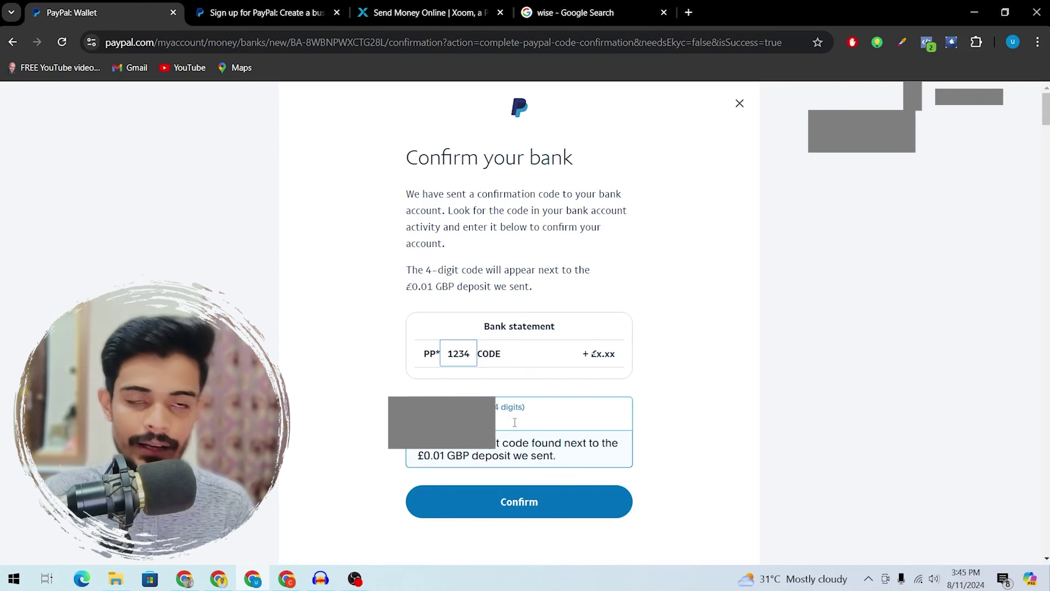
Switch to the Wise browser window and open the account's home page to look for the PayPal deposit.
{"action": "key", "text": "alt+Tab"}
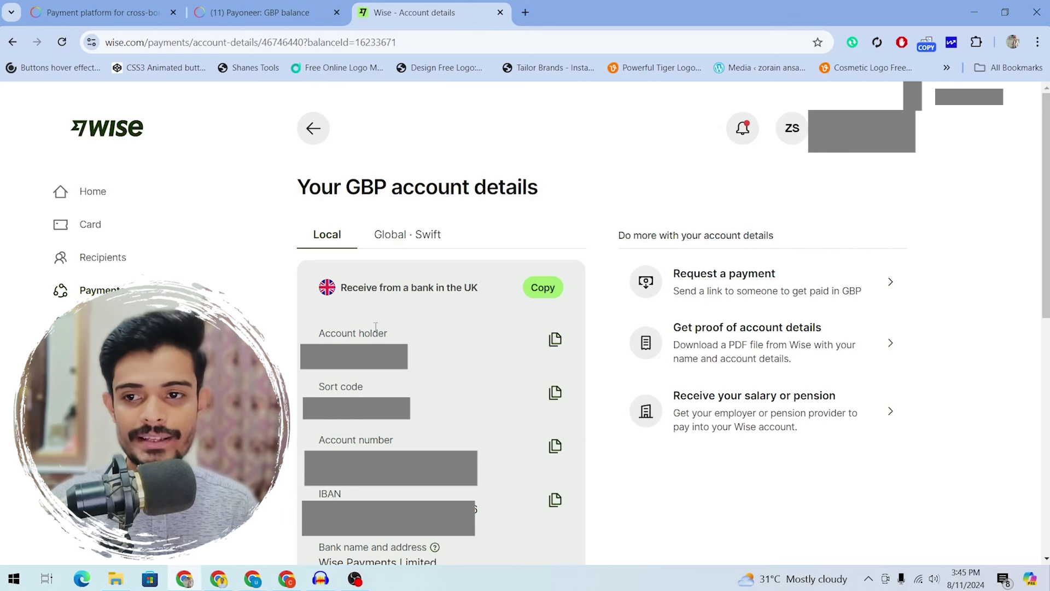
{"action": "left_click", "coordinate": [109, 195]}
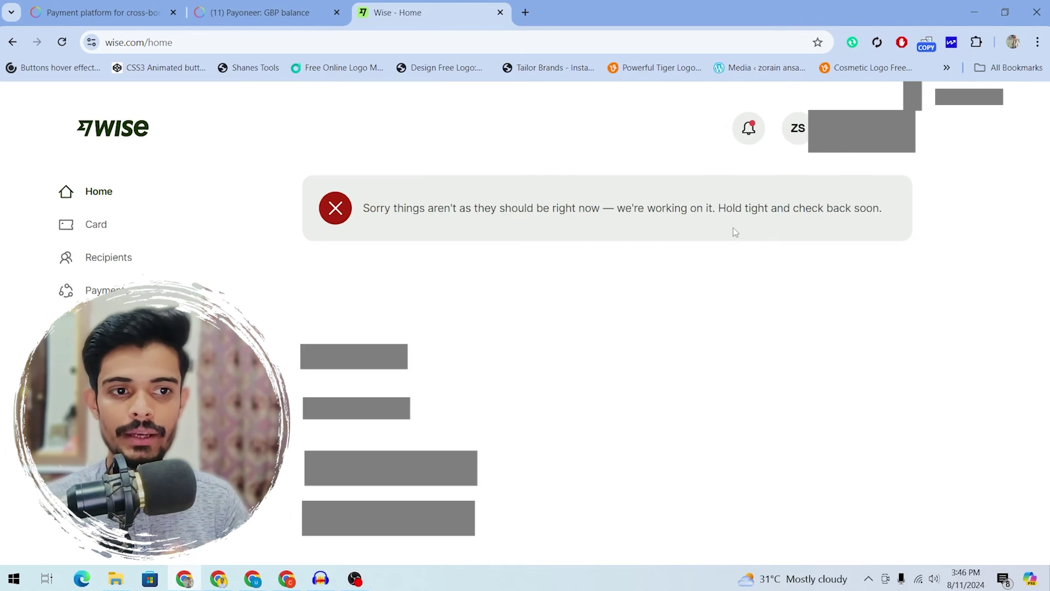
{"action": "right_click", "coordinate": [602, 155]}
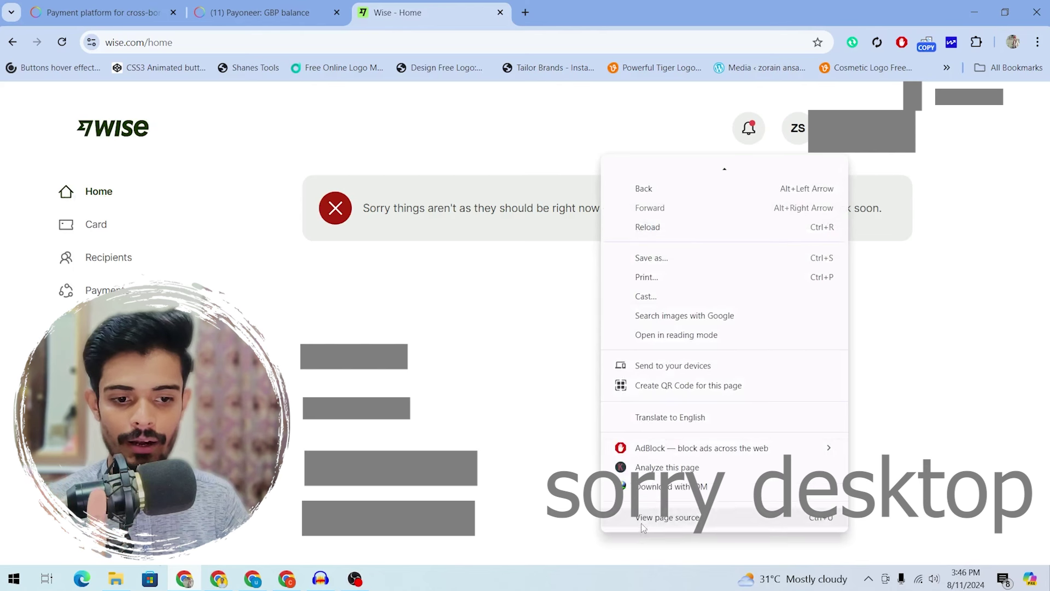
{"action": "left_click", "coordinate": [898, 361]}
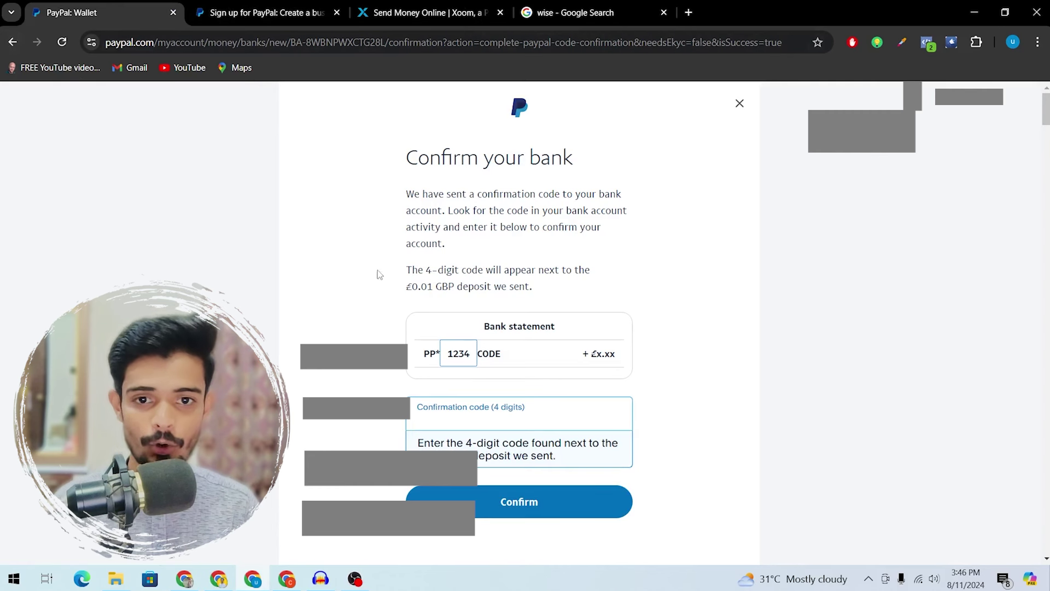
Duplicate the PayPal tab and open the unconfirmed Wise bank account from the account summary.
{"action": "key", "text": "alt+d"}
{"action": "key", "text": "alt+Return"}
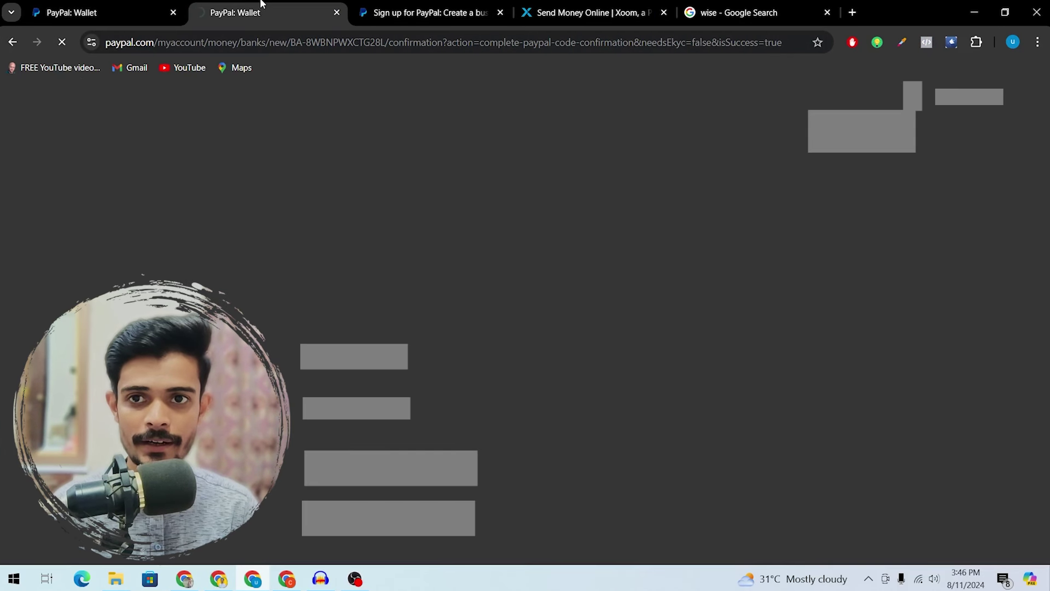
{"action": "scroll", "coordinate": [697, 323], "scroll_direction": "down", "scroll_amount": 2}
{"action": "scroll", "coordinate": [676, 240], "scroll_direction": "up", "scroll_amount": 1}
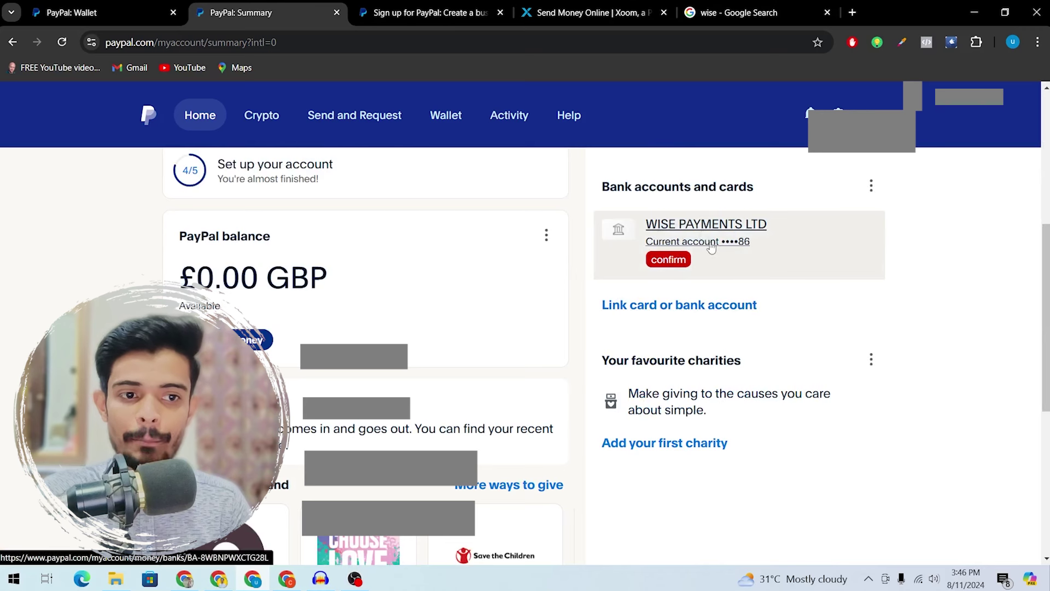
{"action": "left_click", "coordinate": [669, 260]}
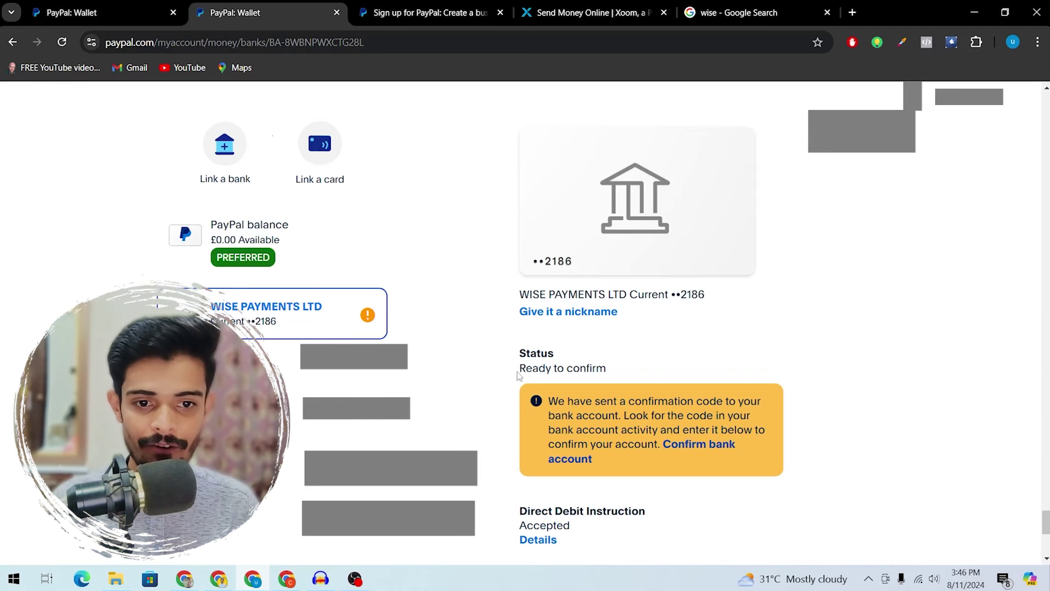
Check the linked bank's status and Direct Debit Instruction, and return to the confirmation code field.
{"action": "left_click_drag", "start_coordinate": [520, 368], "coordinate": [557, 369]}
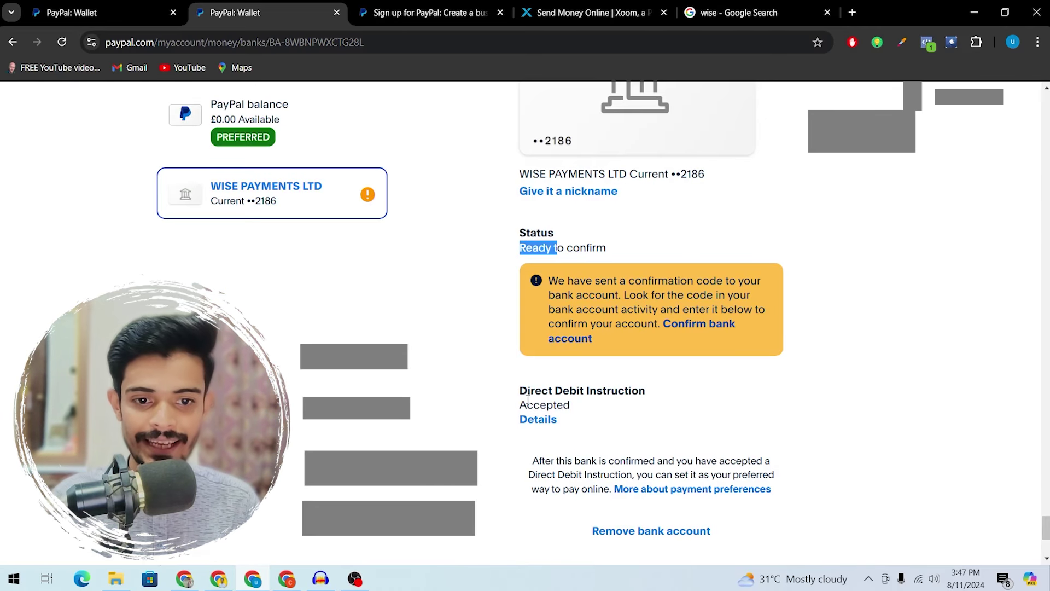
{"action": "left_click_drag", "start_coordinate": [518, 387], "coordinate": [574, 407]}
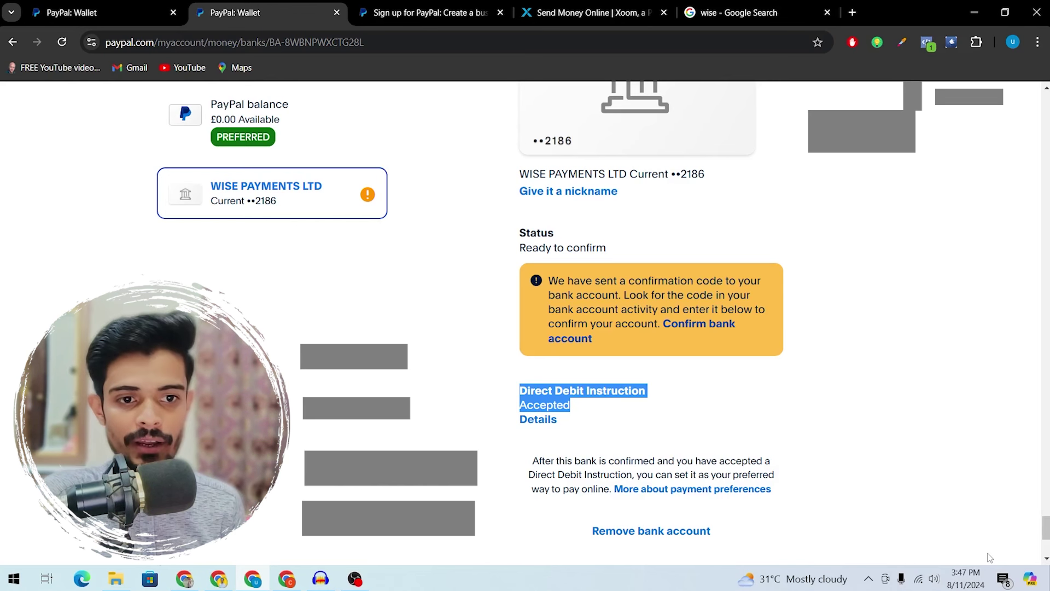
{"action": "left_click", "coordinate": [564, 340]}
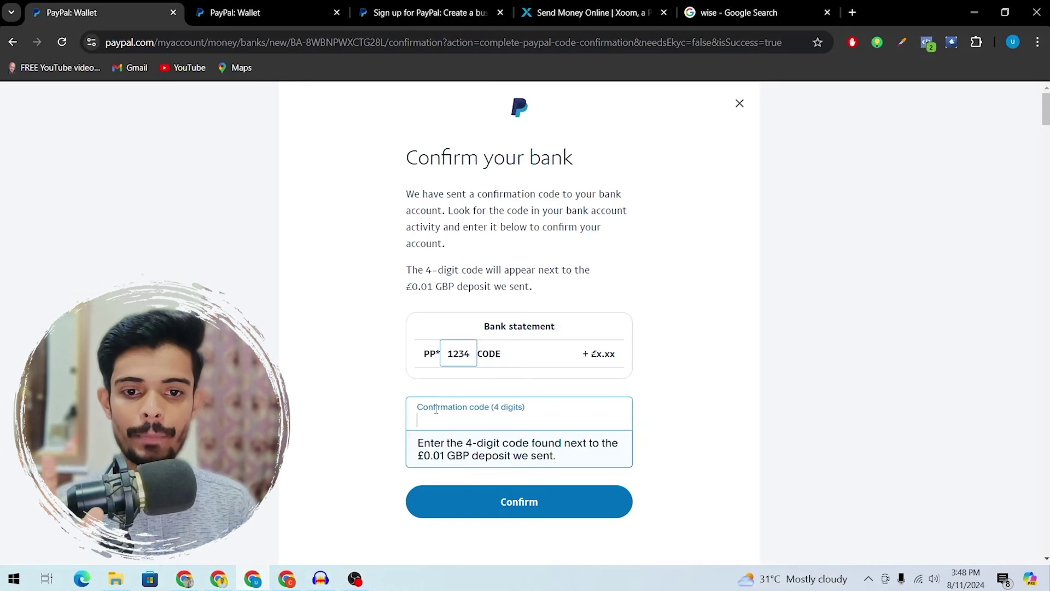
{"action": "left_click", "coordinate": [439, 412]}
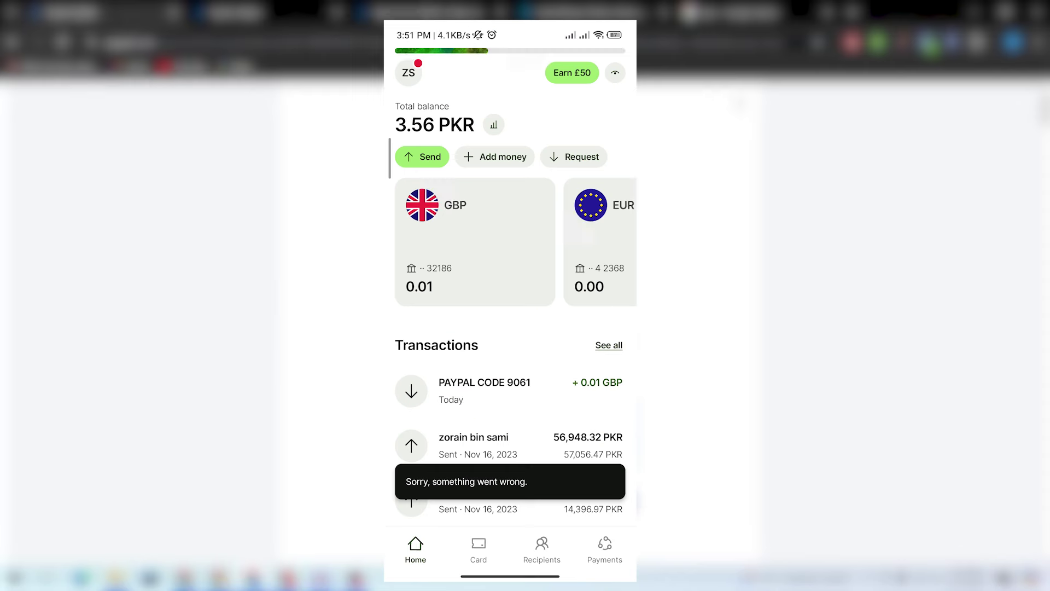
Find the £0.01 PayPal deposit among the Wise mobile app's transactions and open its details to read the confirmation code.
{"action": "scroll", "coordinate": [510, 306], "scroll_direction": "down", "scroll_amount": 3}
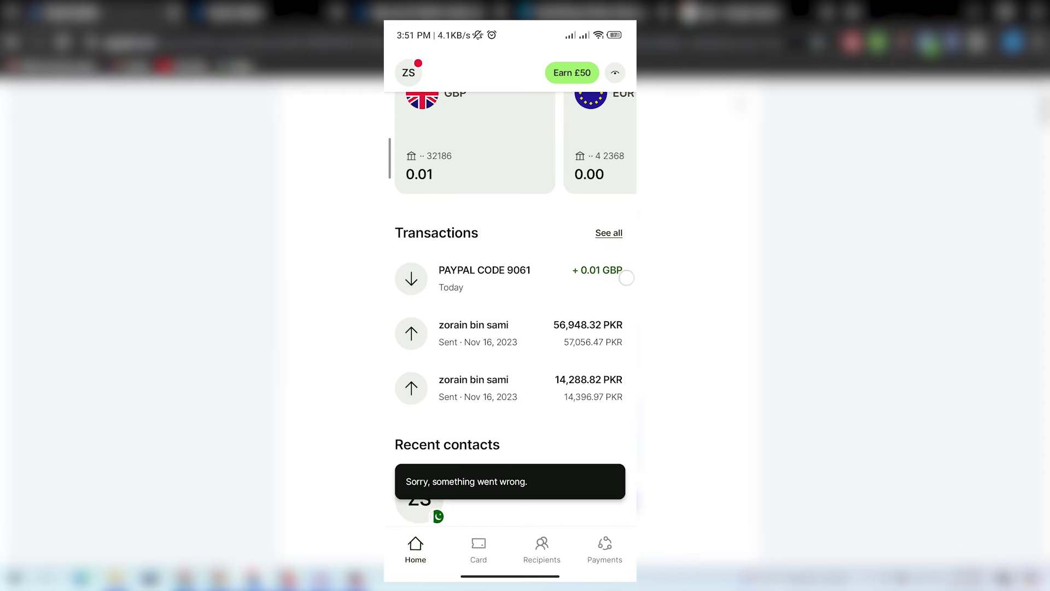
{"action": "left_click", "coordinate": [496, 292]}
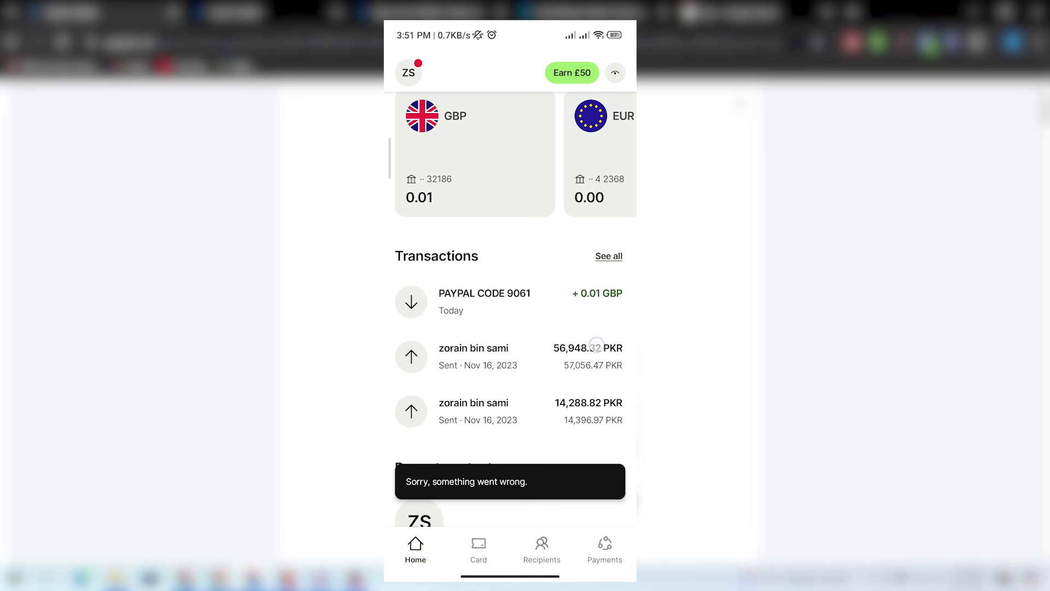
{"action": "scroll", "coordinate": [516, 309], "scroll_direction": "up", "scroll_amount": 1}
{"action": "left_click", "coordinate": [605, 347]}
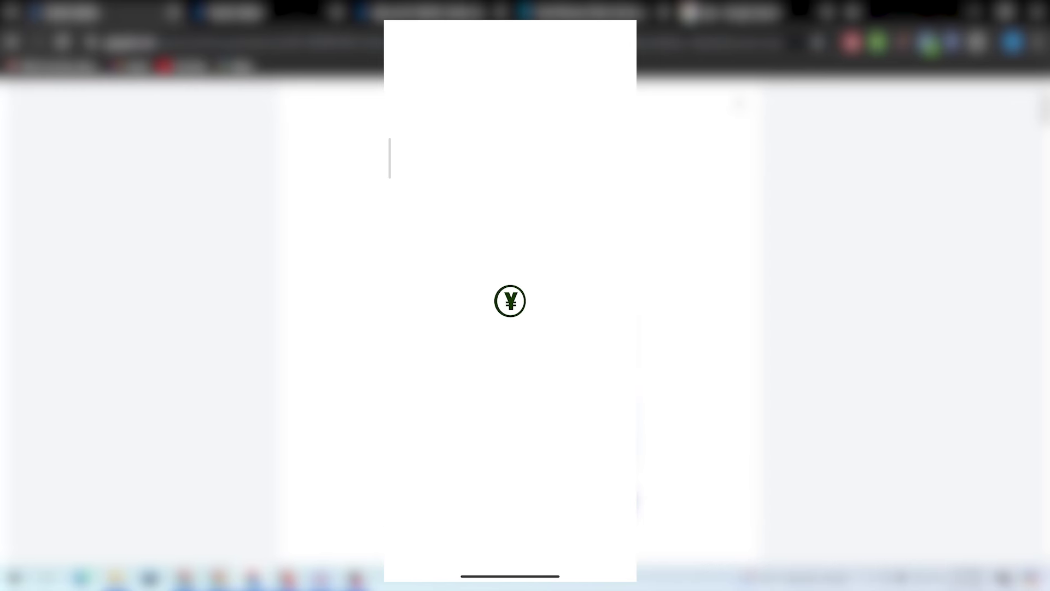
{"action": "scroll", "coordinate": [419, 337], "scroll_direction": "down", "scroll_amount": 4}
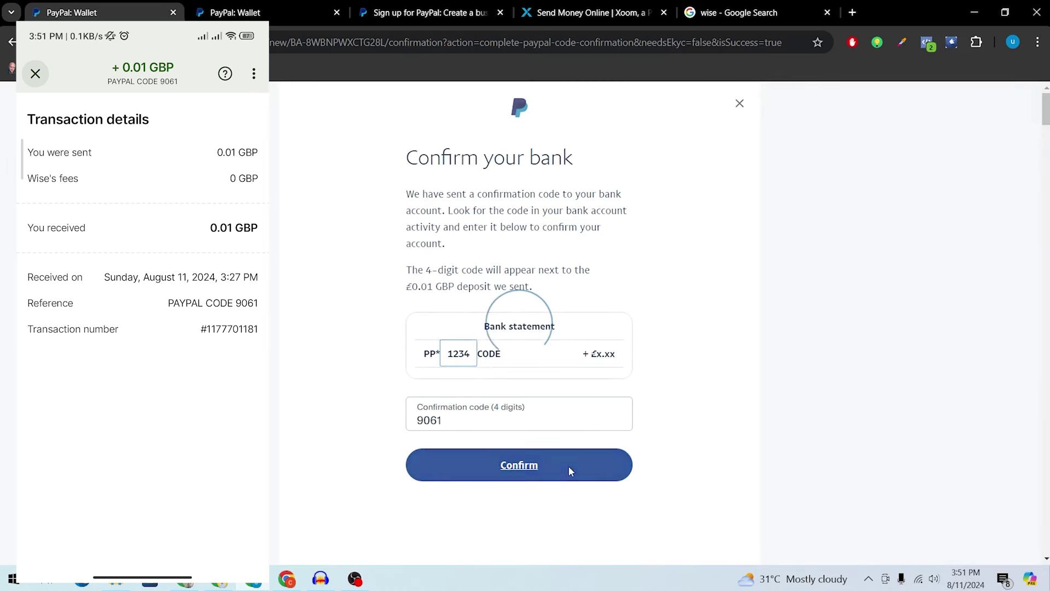
Submit the 4-digit confirmation code from the Wise deposit to confirm the bank, and finish the confirmation.
{"action": "left_click", "coordinate": [568, 465]}
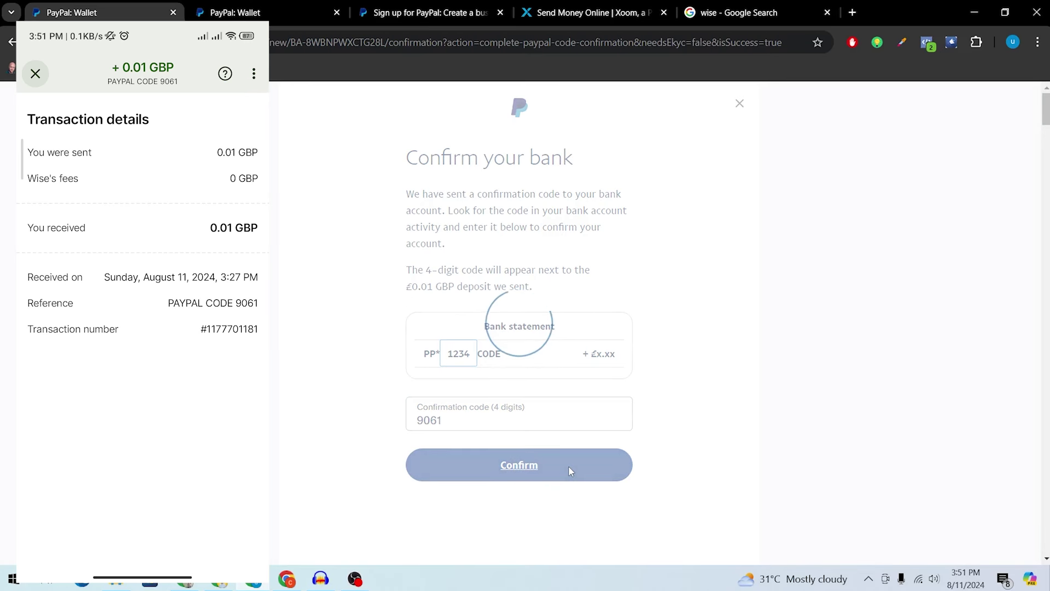
{"action": "left_click_drag", "start_coordinate": [412, 260], "coordinate": [602, 247]}
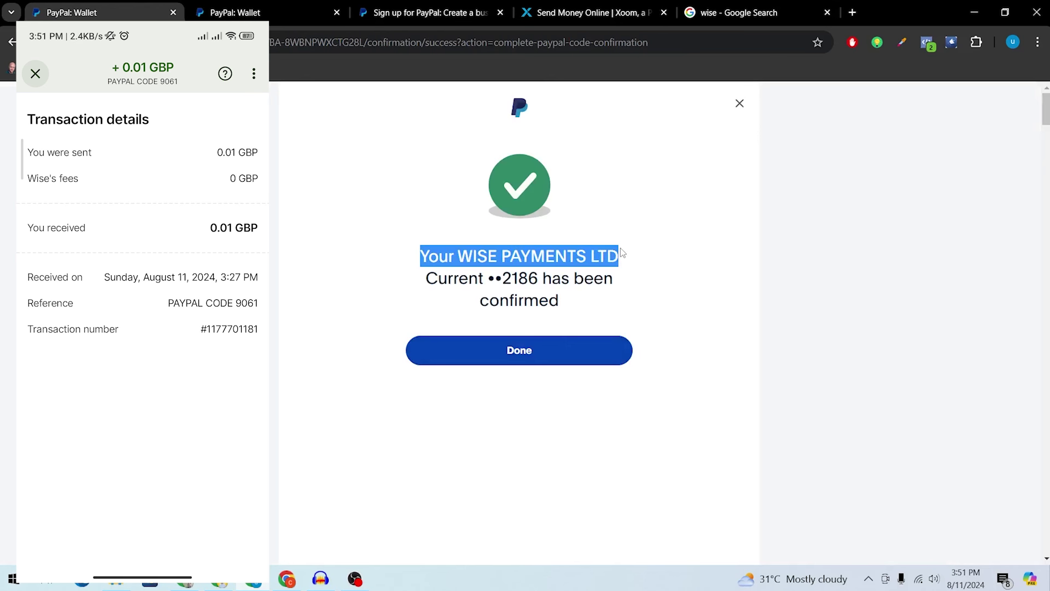
{"action": "left_click", "coordinate": [552, 356]}
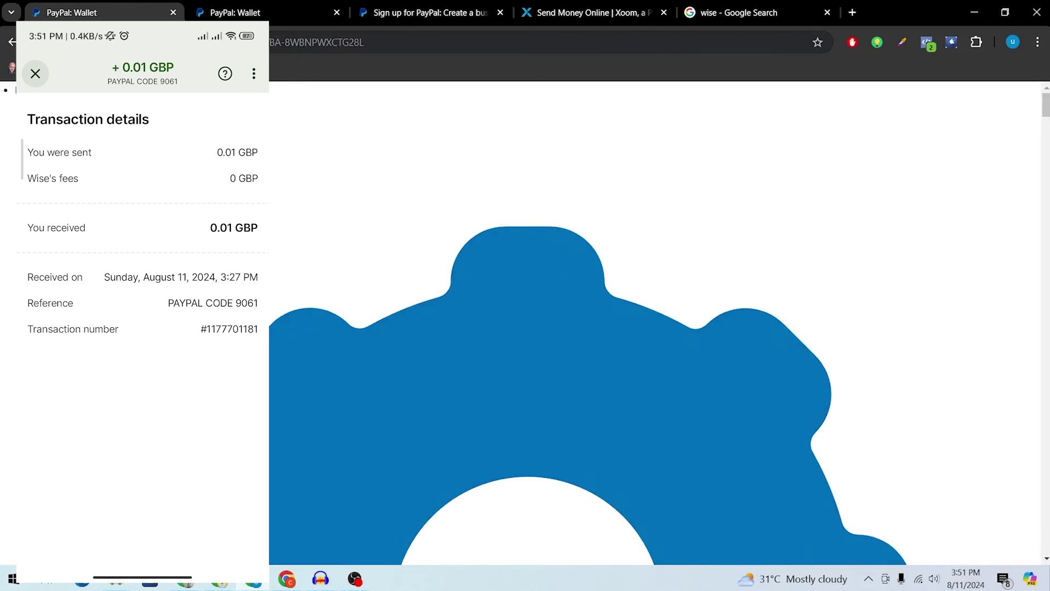
Open paypal.com/myaccount and check the Wise account under Bank accounts and cards.
{"action": "key", "text": "ctrl+l"}
{"action": "type", "text": "paypal"}
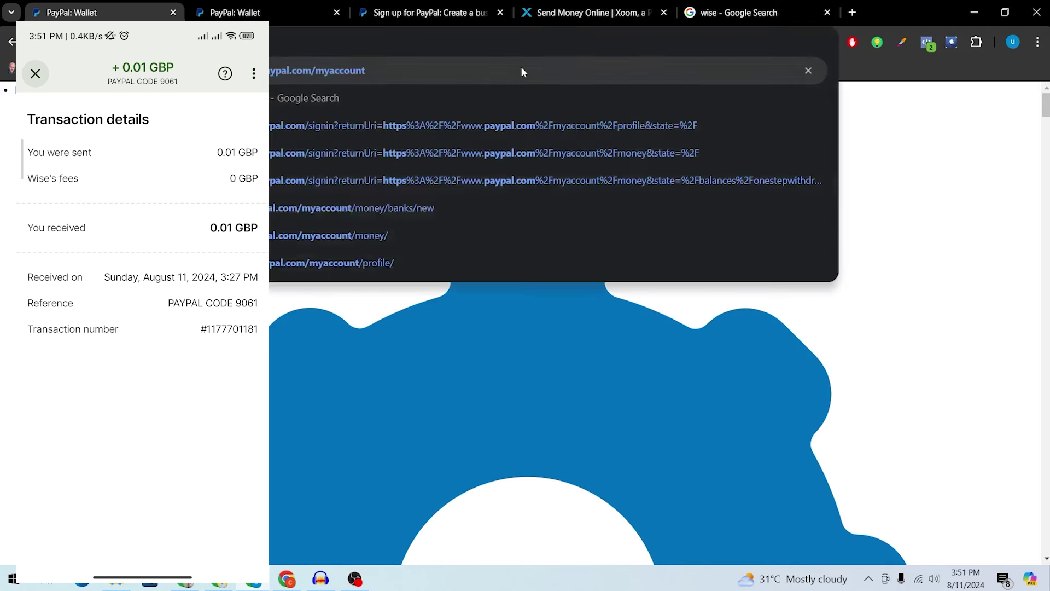
{"action": "key", "text": "Return"}
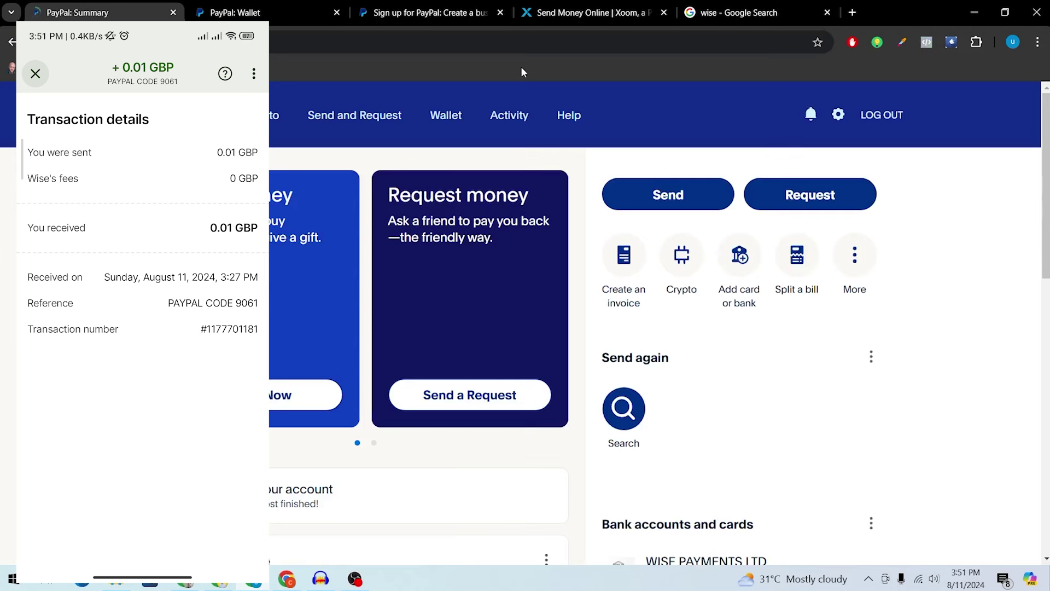
{"action": "scroll", "coordinate": [653, 264], "scroll_direction": "down", "scroll_amount": 5}
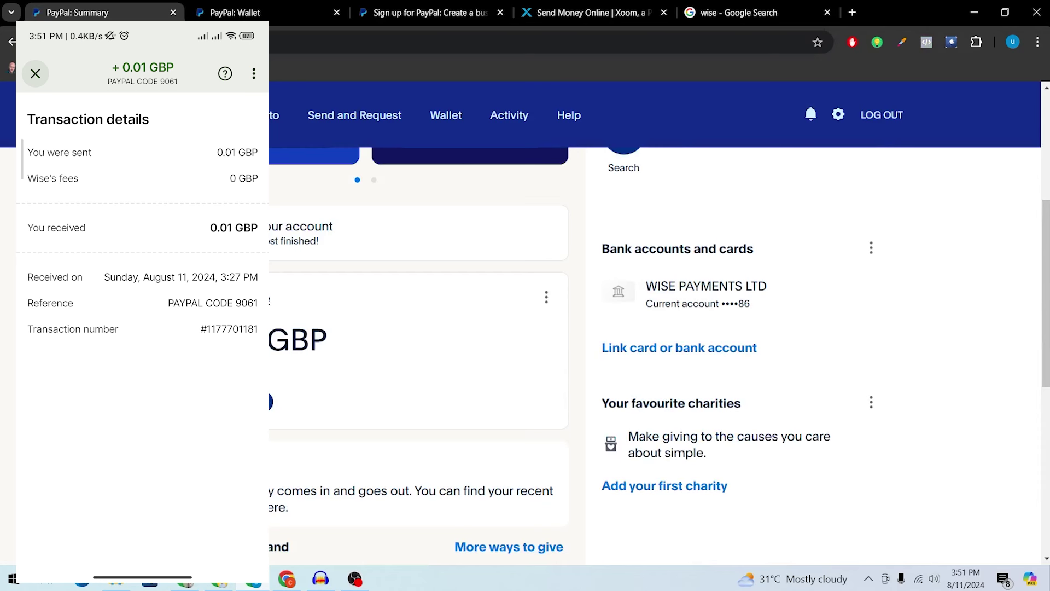
Open the account setup checklist, review its items and close it.
{"action": "left_click", "coordinate": [427, 232]}
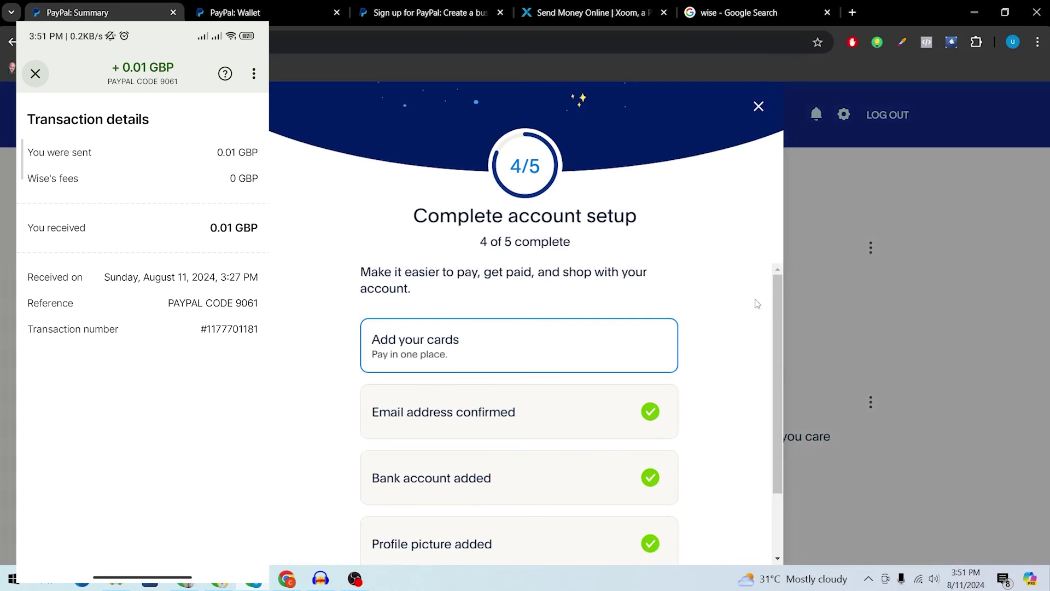
{"action": "scroll", "coordinate": [580, 448], "scroll_direction": "down", "scroll_amount": 2}
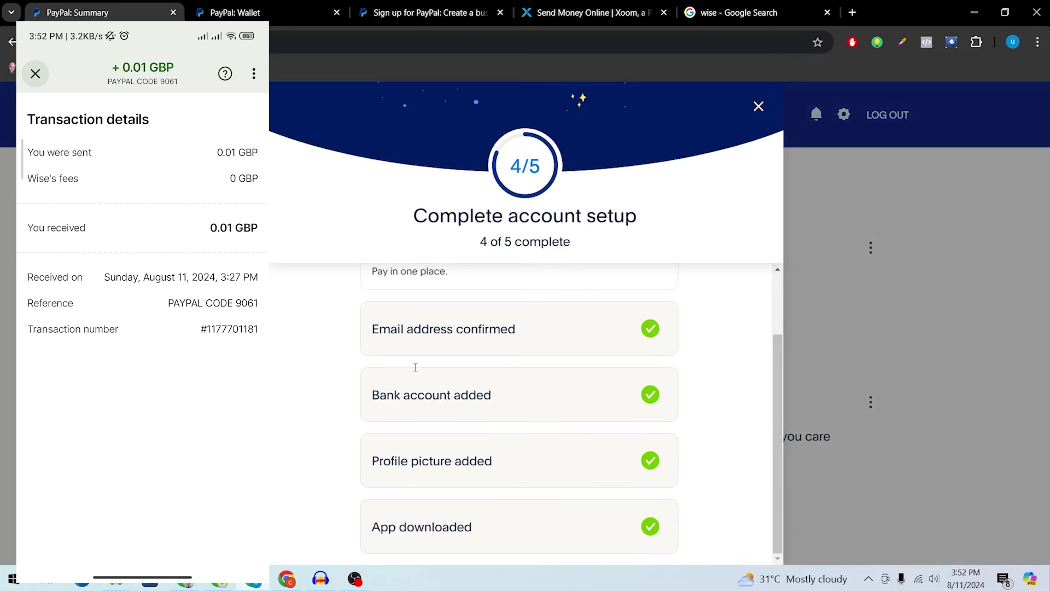
{"action": "left_click", "coordinate": [758, 107]}
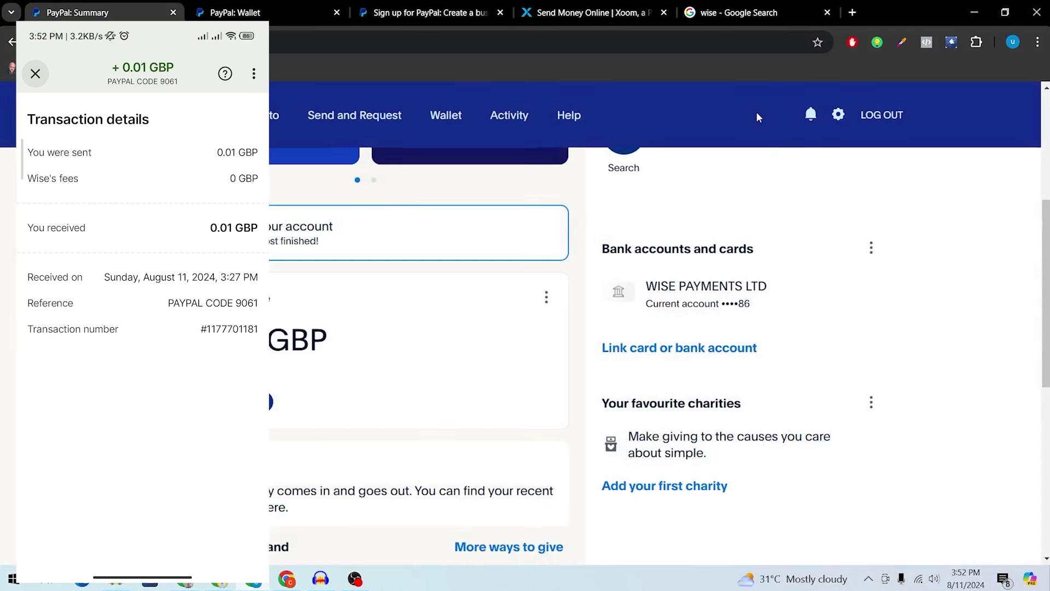